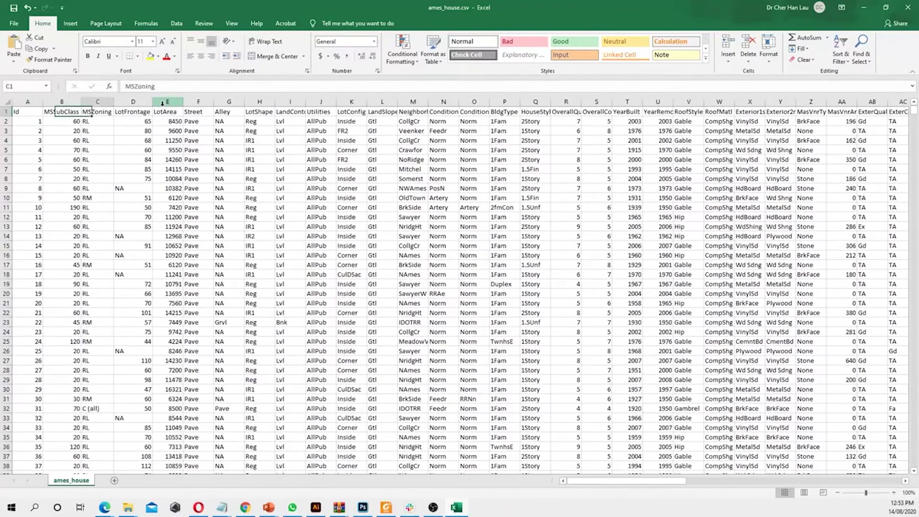
- Examine the housing data's column headers from MSZoning across to Neighborhood
key(Right)
key(Right)
key(Right)
key(Right)
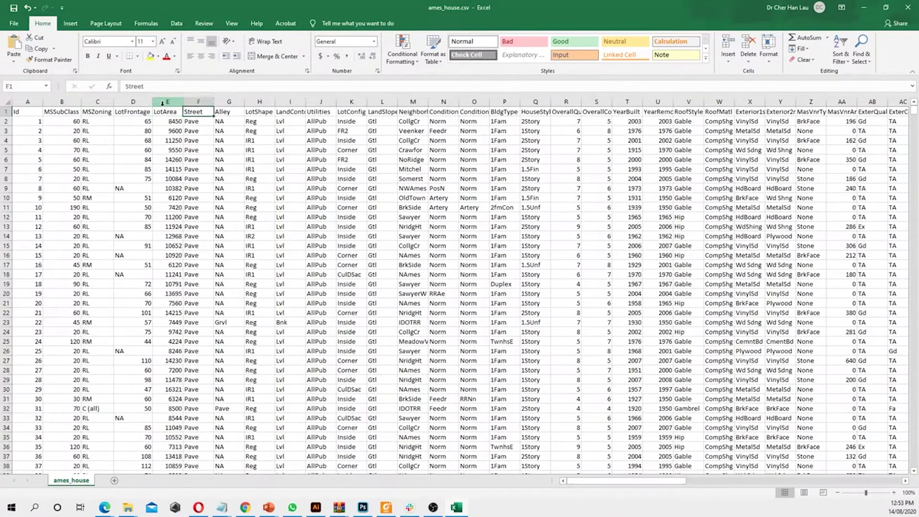
key(Right)
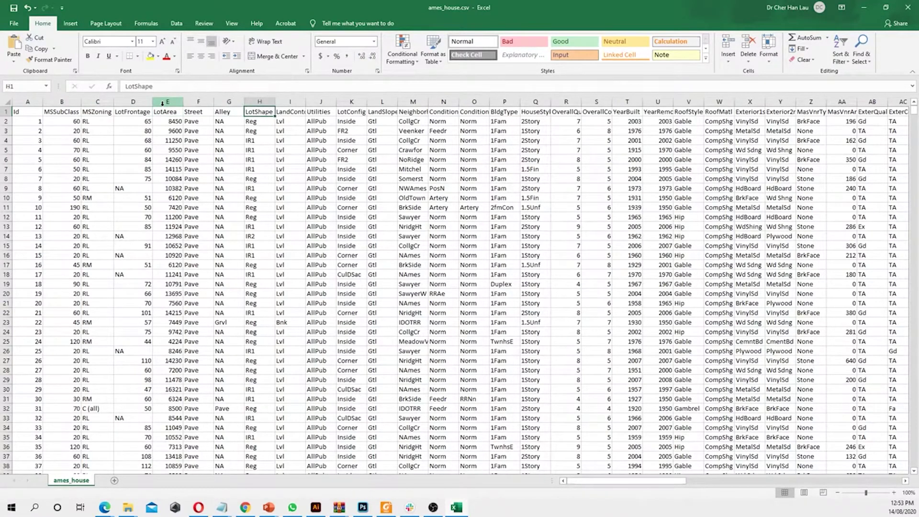
key(Right)
key(Right)
key(Right)
key(Right)
key(Right)
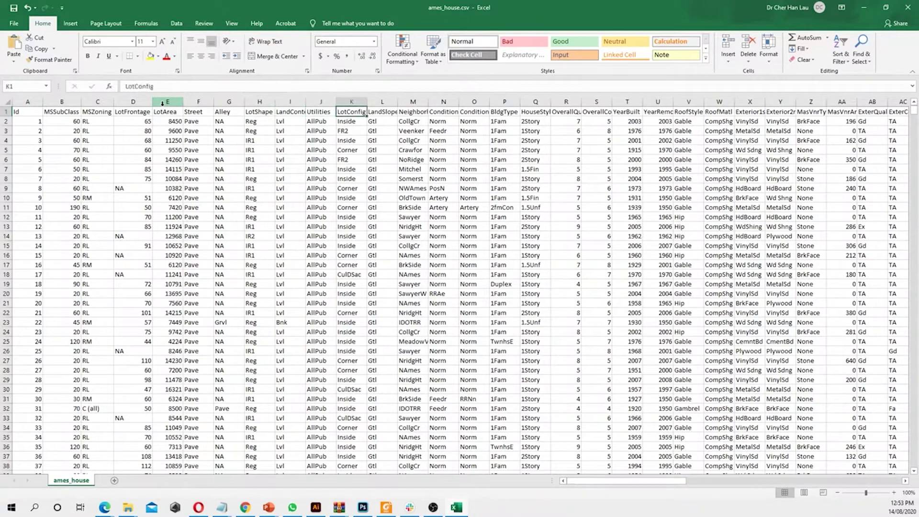
- Auto-fit the widths of the Neighborhood, Condition1, Condition2, HouseStyle and OverallQual columns so their headers show in full
double_click(429, 102)
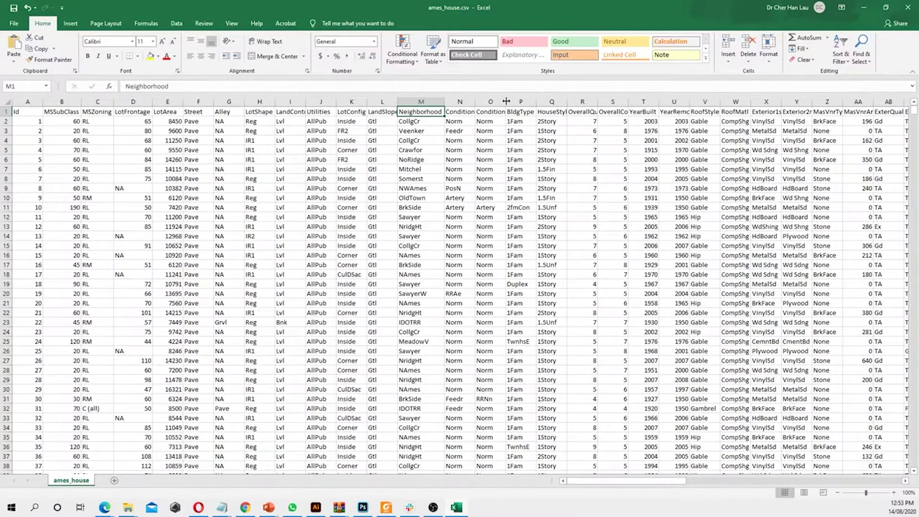
double_click(505, 102)
double_click(476, 102)
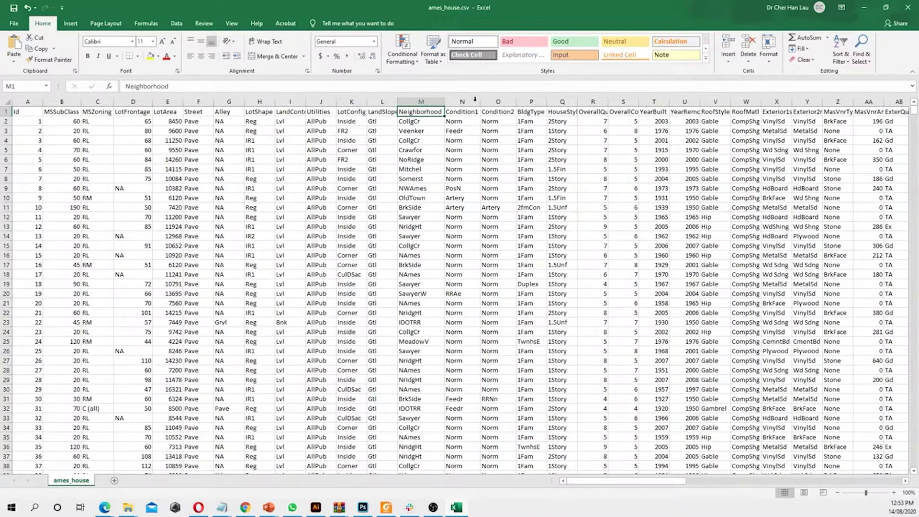
double_click(575, 102)
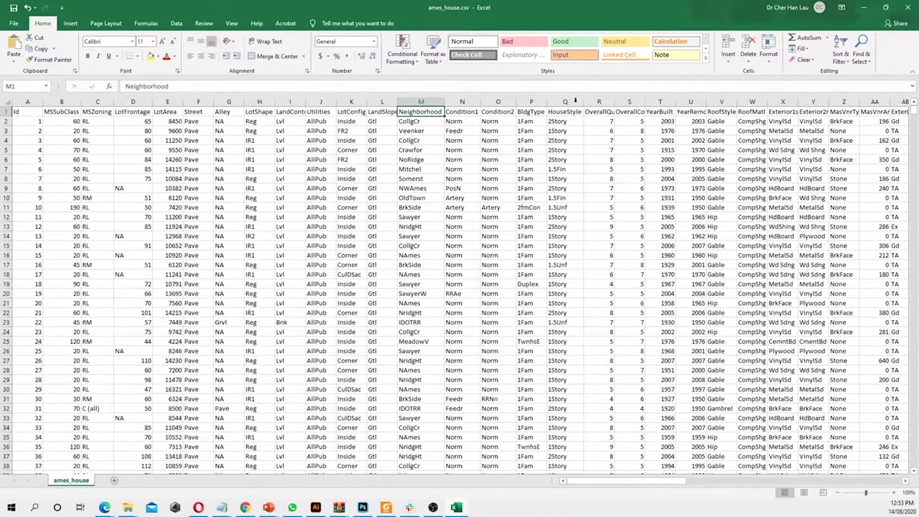
double_click(613, 99)
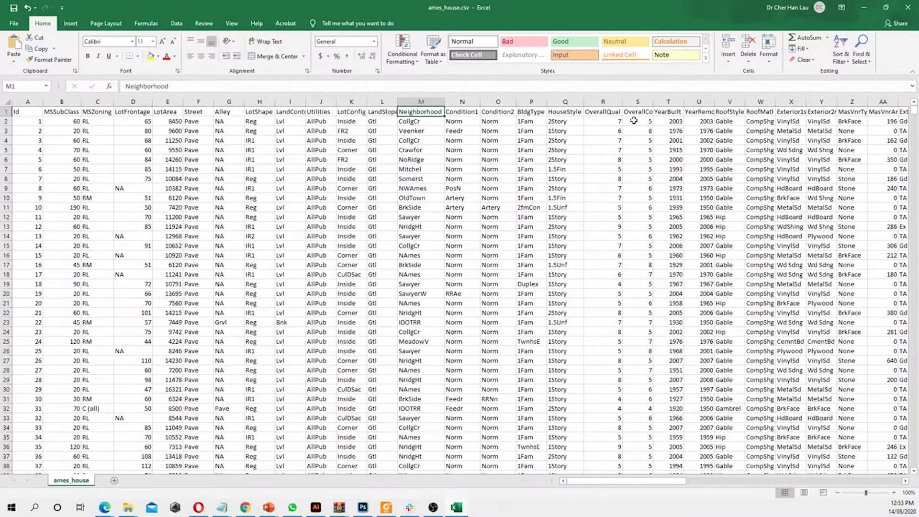
- Examine the first house record's values from Neighborhood and OverallQual across to the first basement bath column
key(Down)
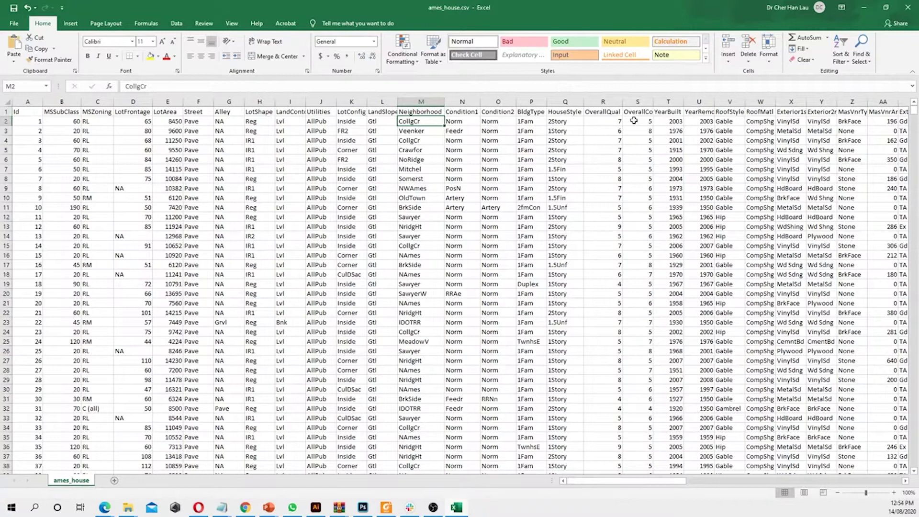
click(619, 123)
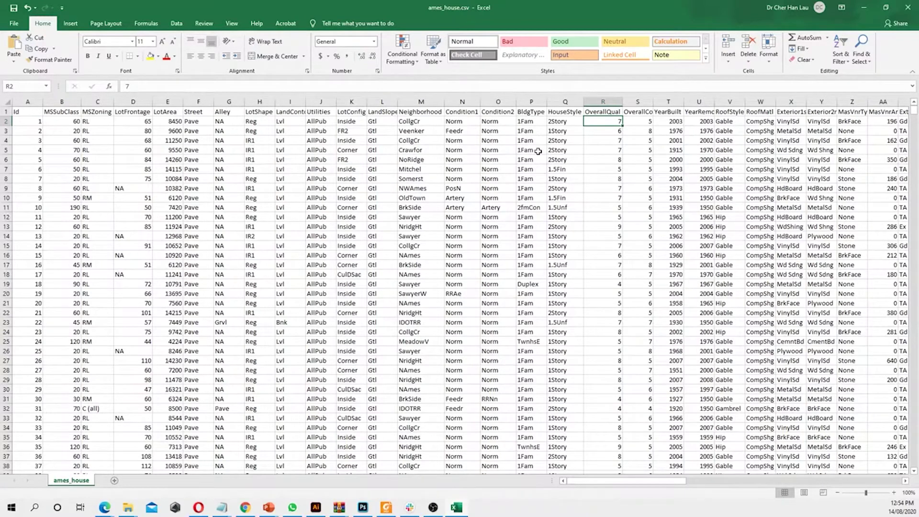
key(Right)
key(Right)
key(Right)
key(Right)
key(Right)
key(Right)
key(Right)
key(Right)
key(Right)
key(Right)
key(Right)
key(Right)
key(Right)
key(Right)
key(Right)
key(Right)
key(Right)
key(Right)
key(Right)
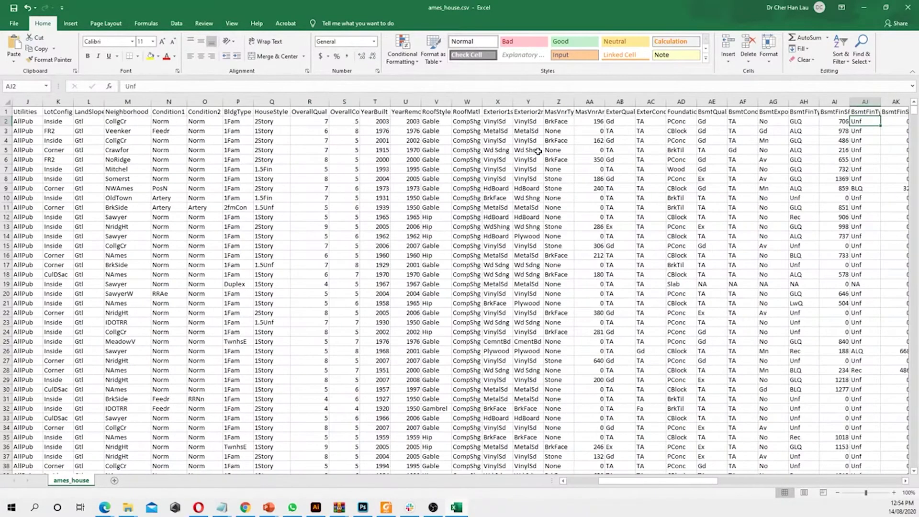
key(Right)
key(Right)
key(Right)
key(Right)
key(Right)
key(Right)
key(Right)
key(Right)
key(Right)
key(Right)
key(Right)
key(Right)
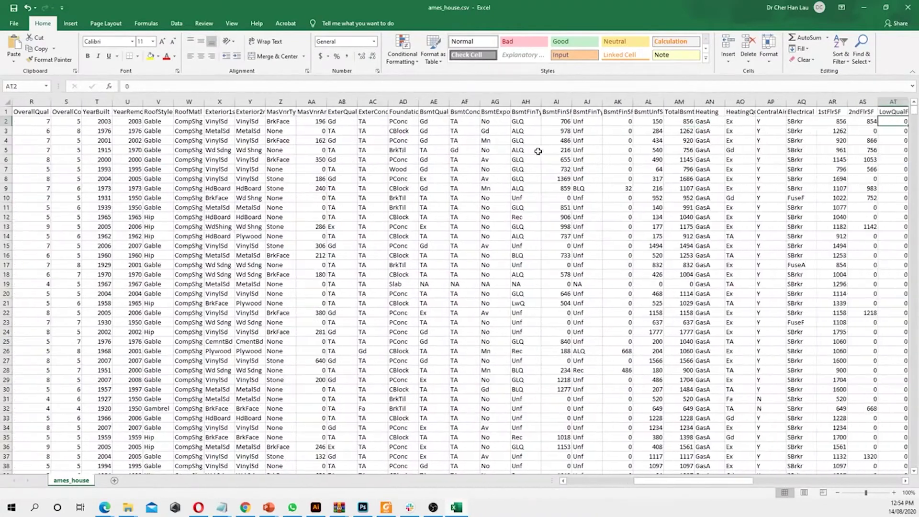
key(Left)
key(Right)
key(Right)
key(Left)
key(Left)
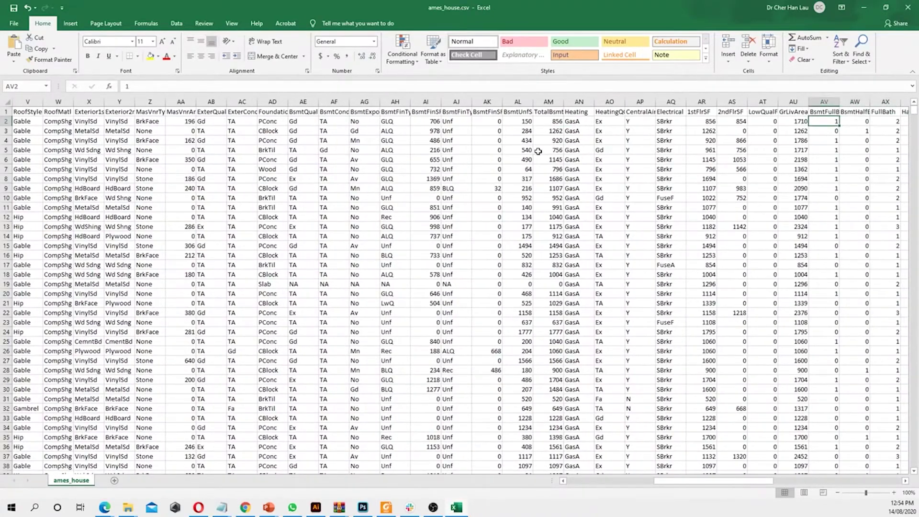
- Auto-fit the widths of the BsmtFullBath and BsmtHalfBath columns
double_click(840, 102)
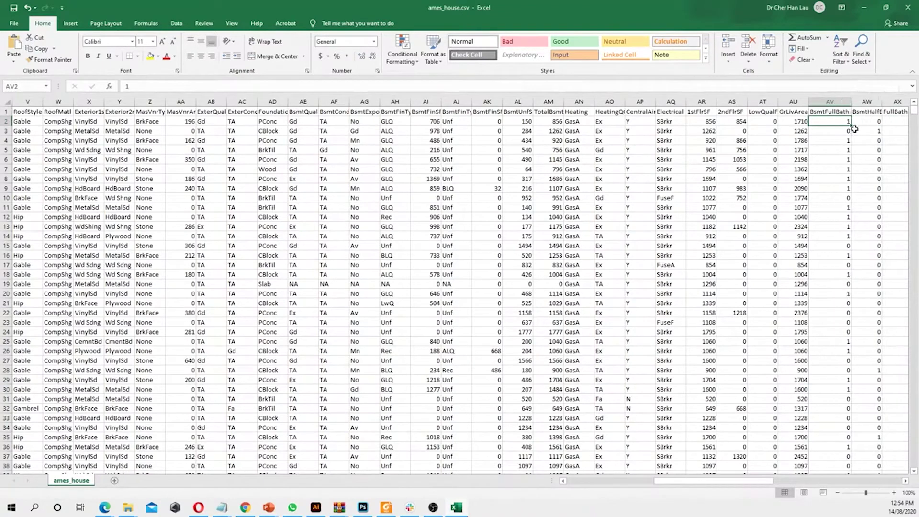
key(Right)
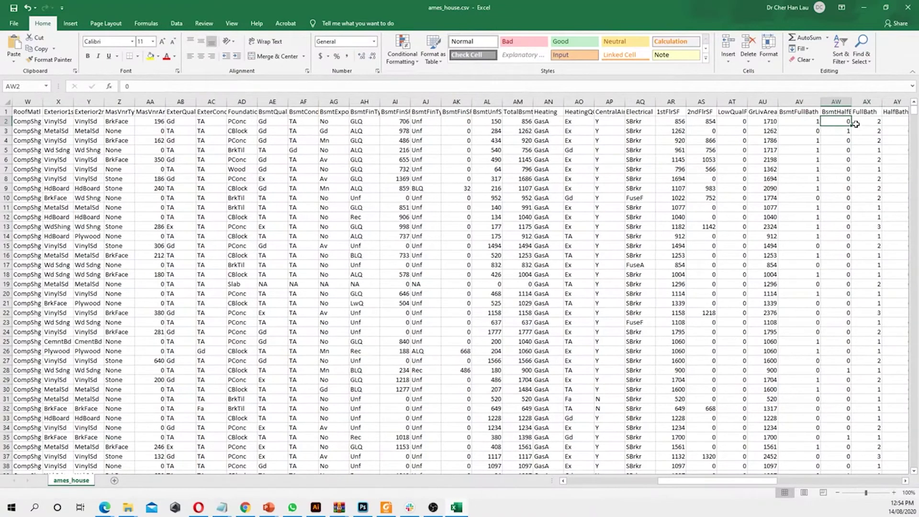
double_click(850, 101)
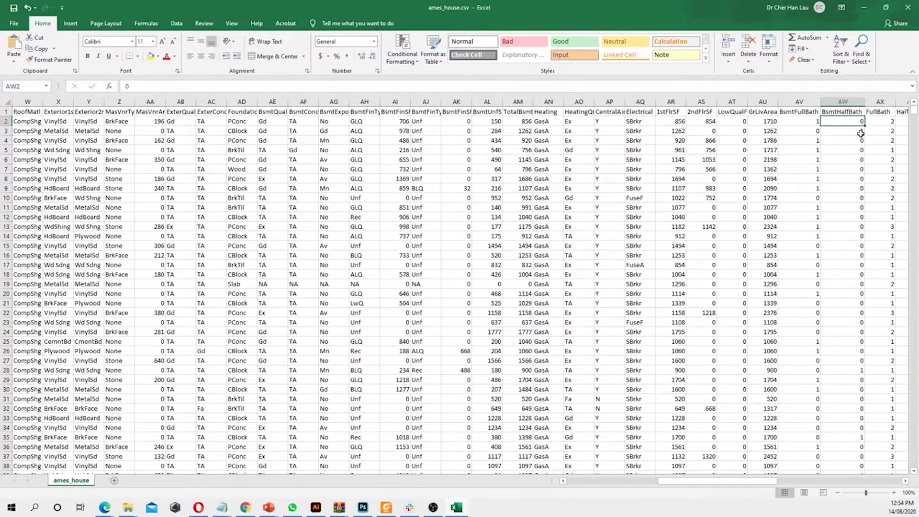
- Examine the first house record's remaining columns, from FullBath through the garage and porch fields to SalePrice
key(Right)
key(Right)
key(Right)
key(Right)
key(Right)
key(Right)
key(Right)
key(Right)
key(Right)
key(Right)
key(Right)
key(Right)
key(Right)
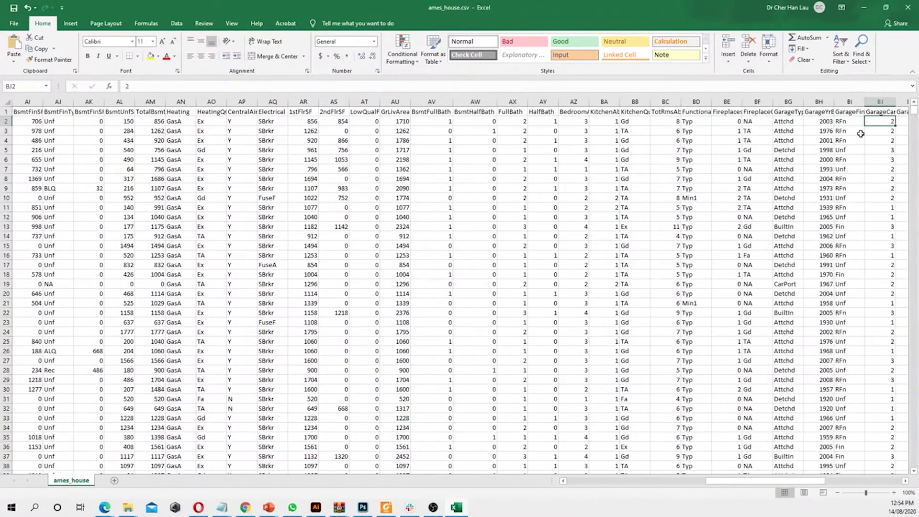
key(Right)
key(Right)
key(Right)
key(Right)
key(Right)
key(Right)
key(Right)
key(Right)
key(Right)
key(Right)
key(Right)
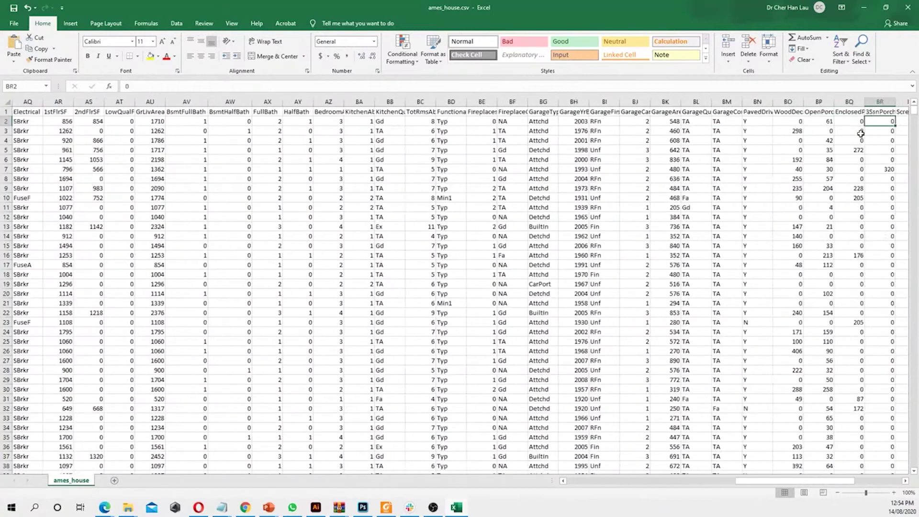
key(Right)
key(Right)
key(Right)
key(Right)
key(Right)
key(Right)
key(Right)
key(Right)
key(Right)
key(Right)
key(Left)
key(Left)
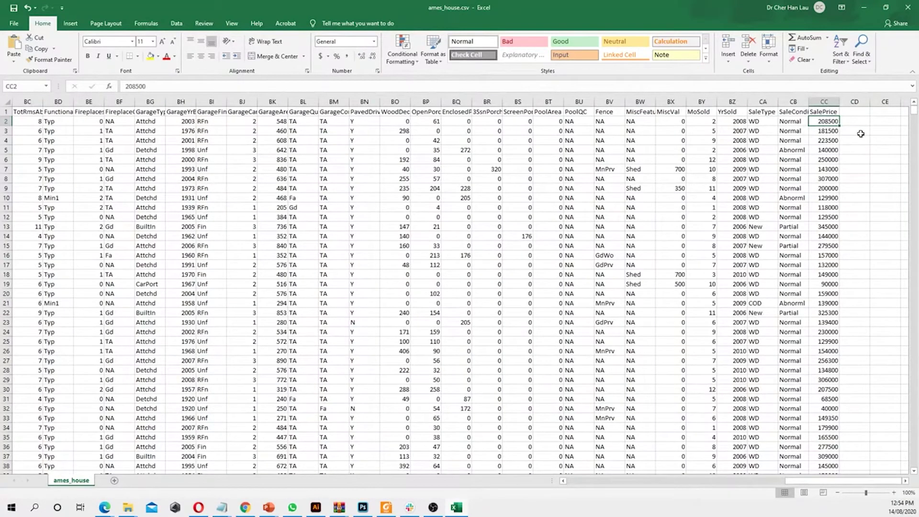
key(Up)
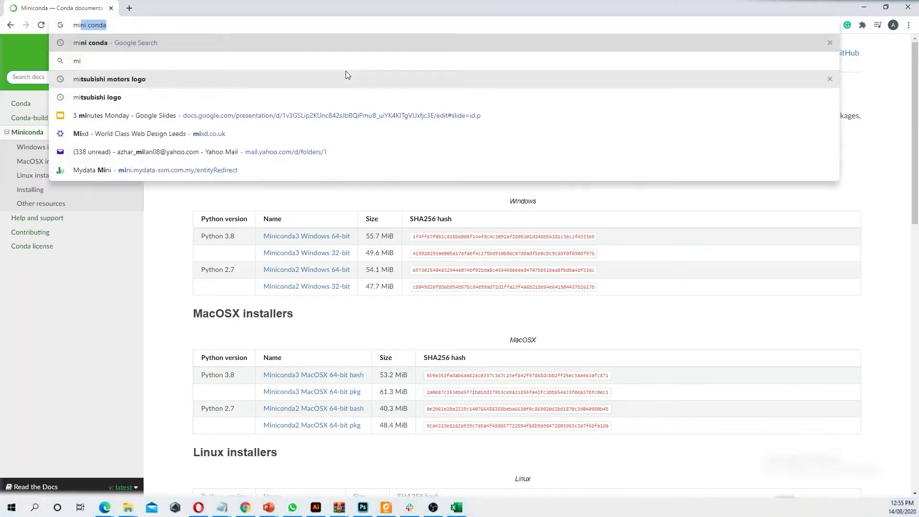
- Search the web for "mini conda" in Chrome, open the Miniconda documentation page and review its installers for each platform
text(ni conda)
key(Return)
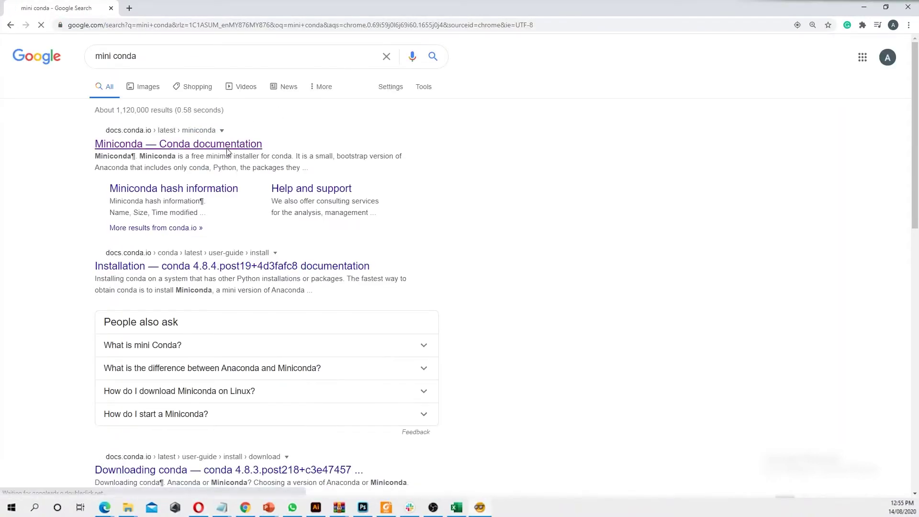
click(228, 148)
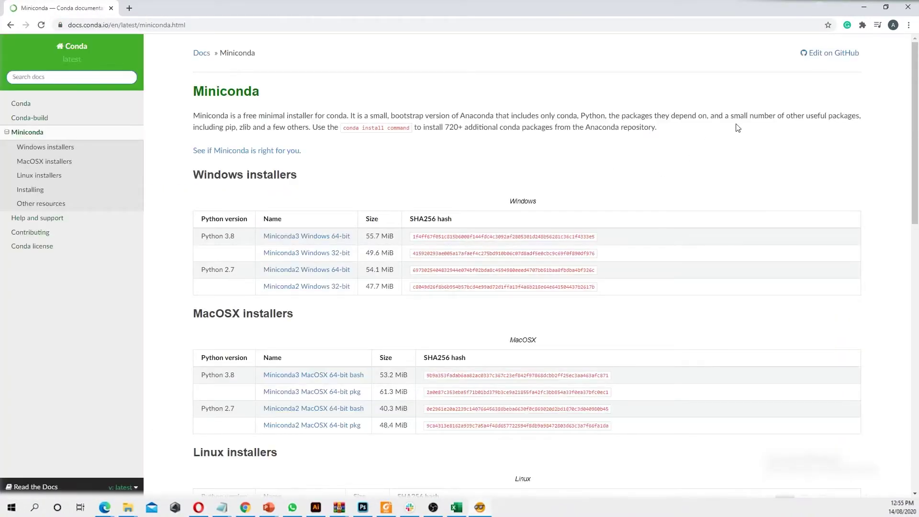
scroll(738, 128, down, 6)
scroll(738, 127, down, 5)
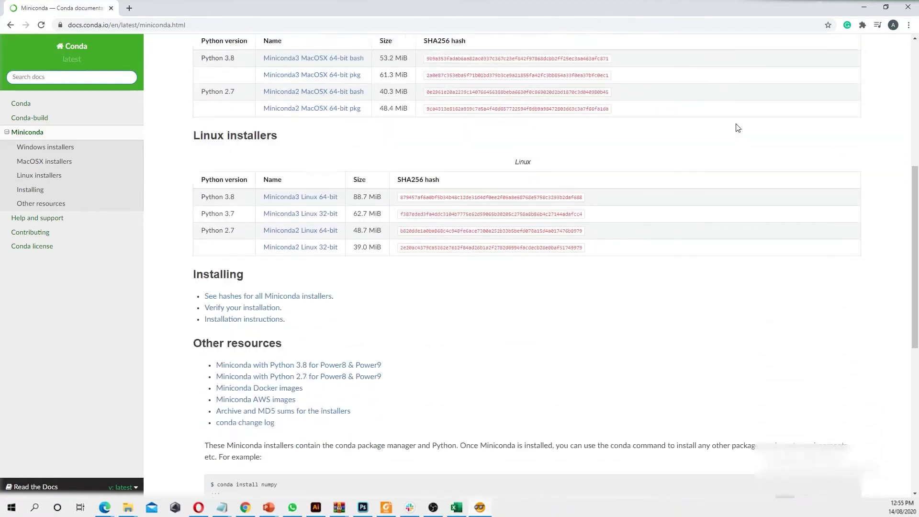
scroll(737, 128, down, 3)
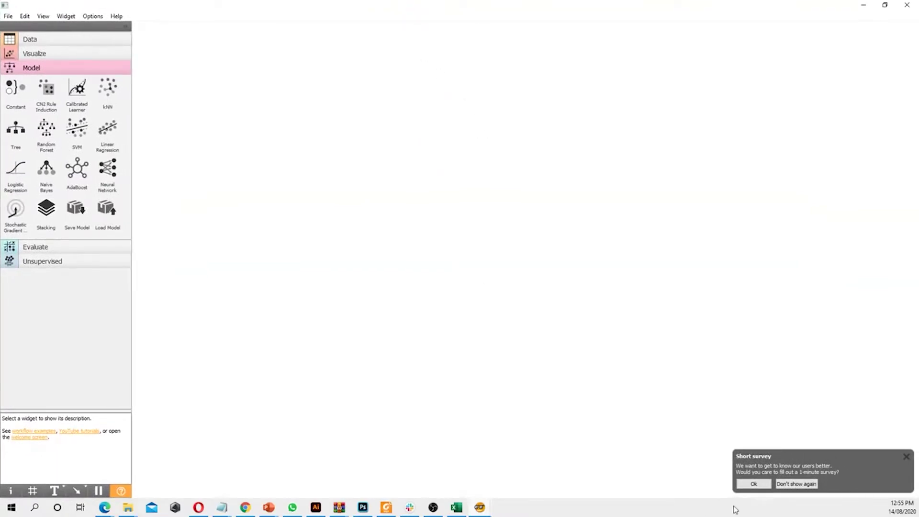
- Dismiss the survey prompt in Orange and examine the widgets in the Data, Visualize, Model, Evaluate and Unsupervised categories
click(907, 456)
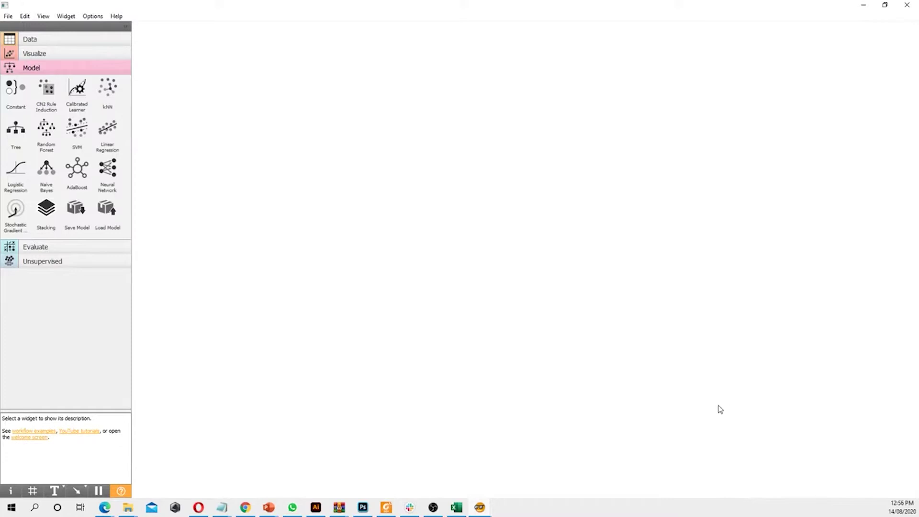
click(103, 39)
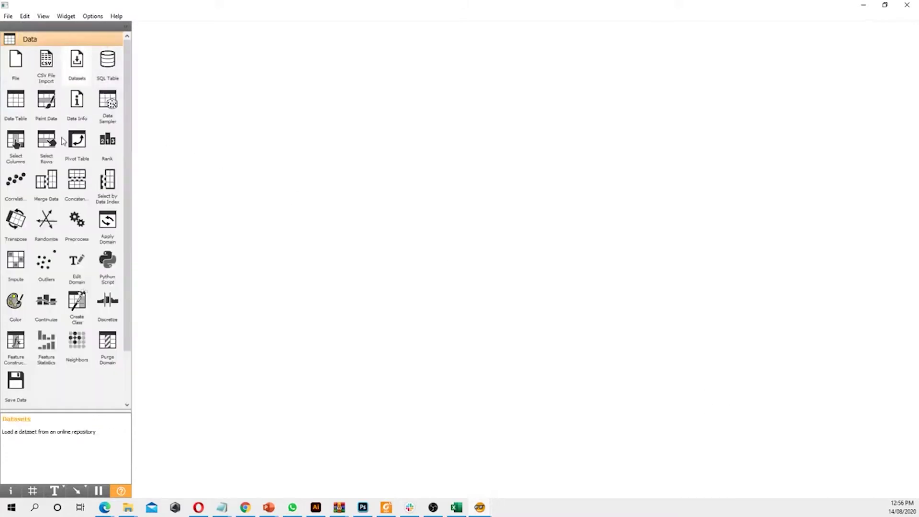
scroll(90, 325, down, 3)
click(98, 360)
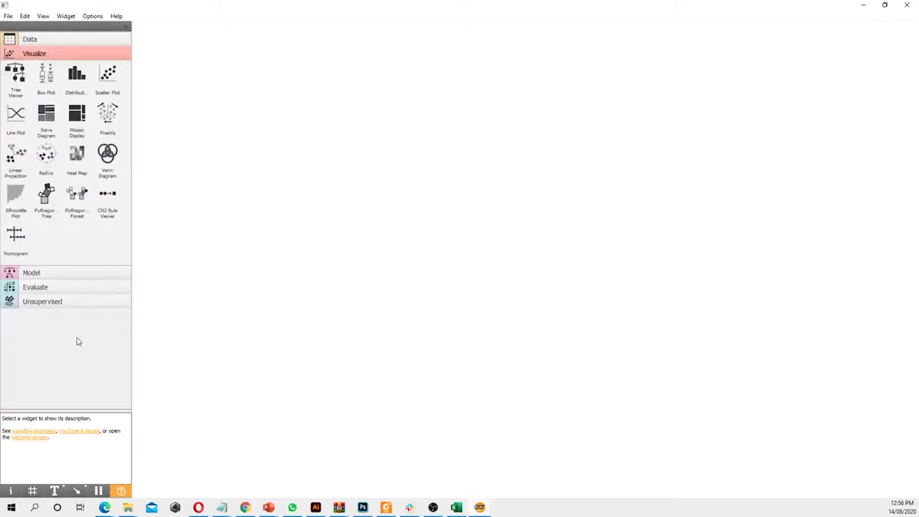
click(60, 275)
click(67, 247)
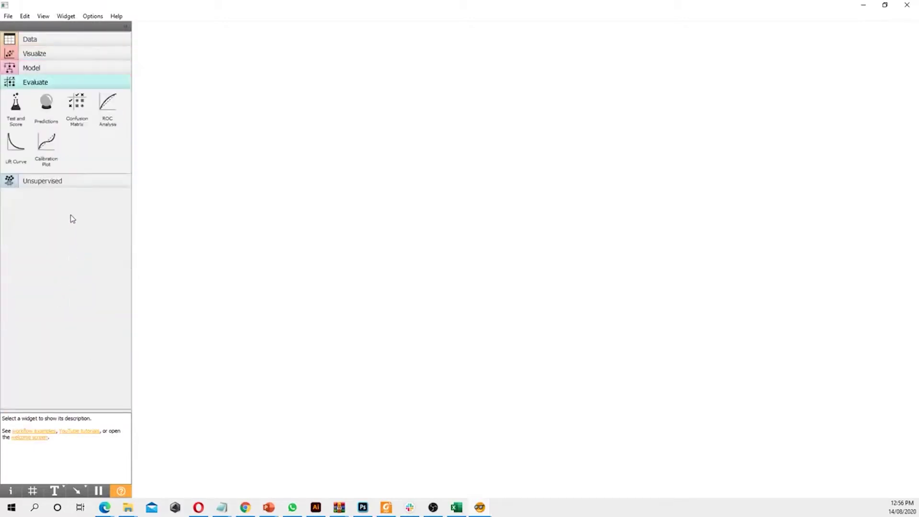
click(71, 180)
- Add a CSV File Import widget from the Data category to the empty canvas
click(90, 40)
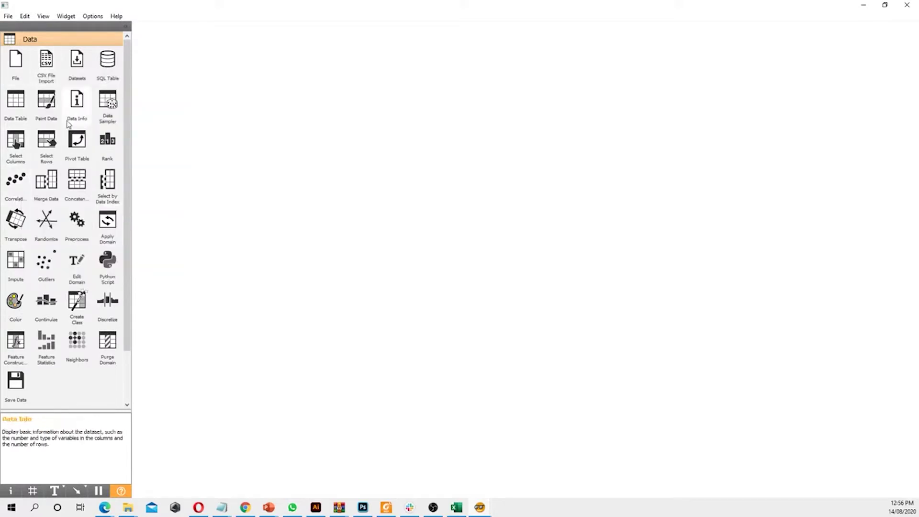
click(51, 62)
drag(52, 62, 266, 143)
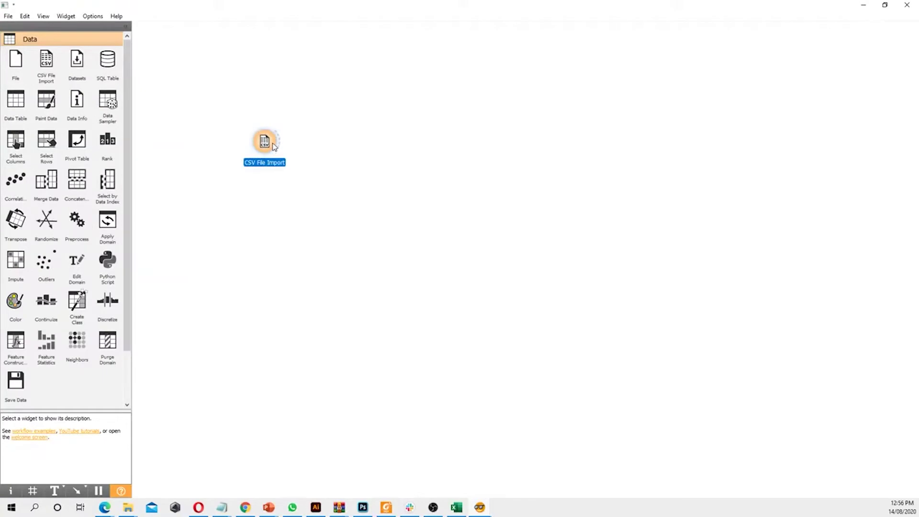
- Open the CSV File Import widget, review the import options for ames_house.csv across its columns and accept them
double_click(274, 147)
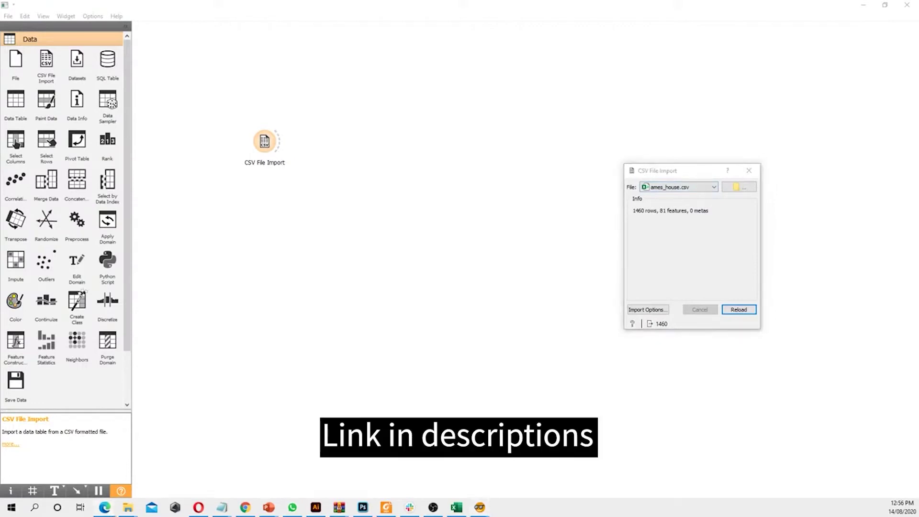
drag(681, 170, 567, 149)
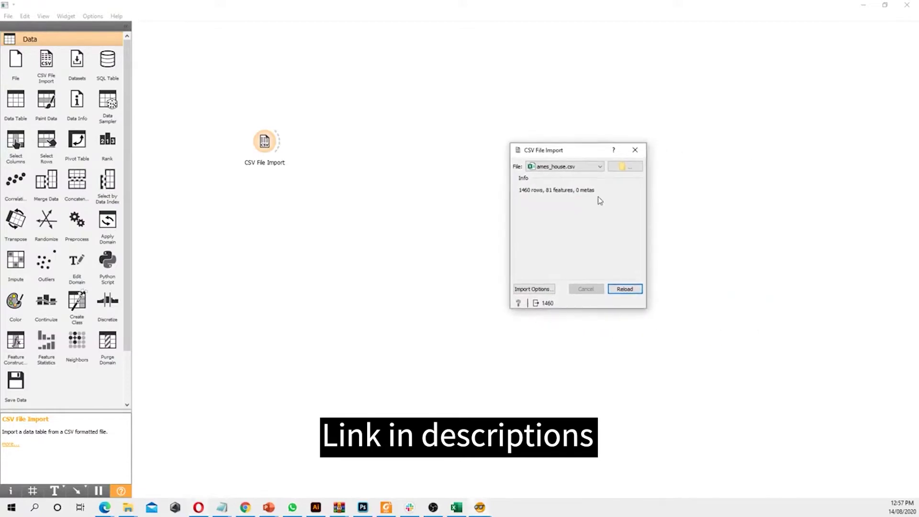
click(548, 289)
drag(423, 374, 717, 402)
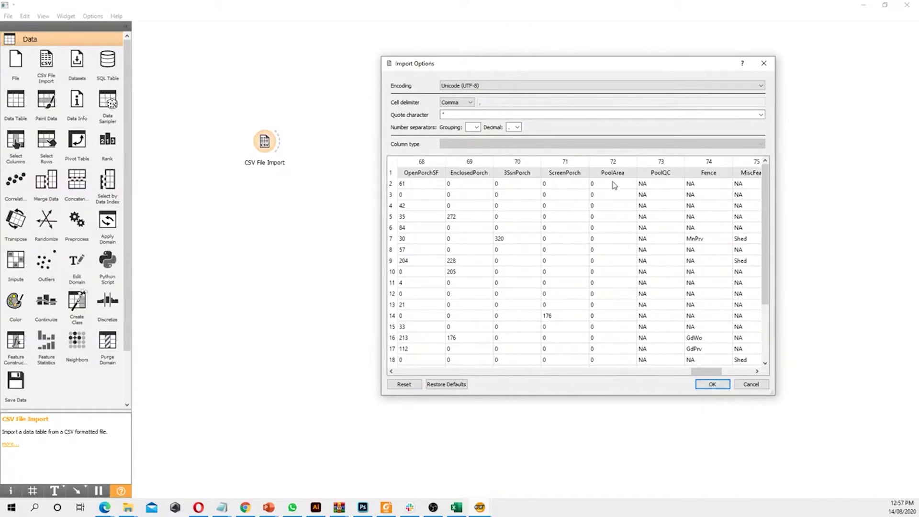
click(712, 384)
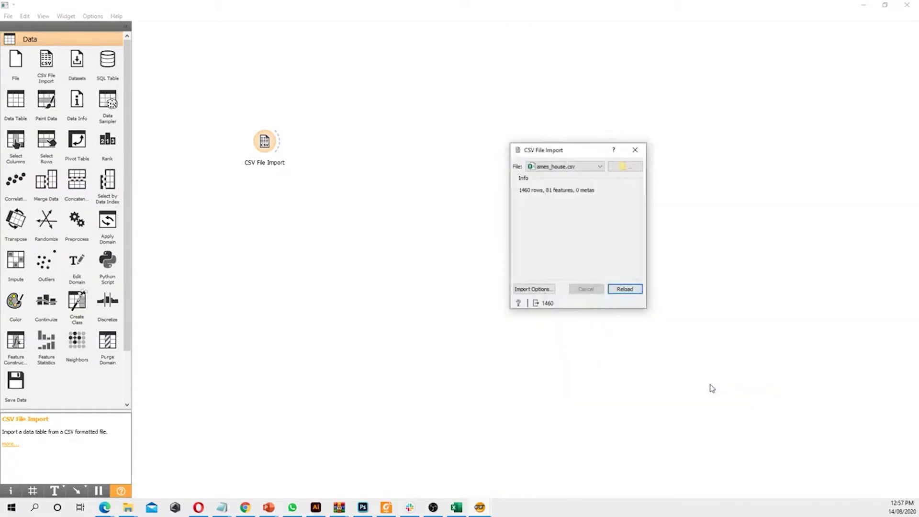
click(637, 150)
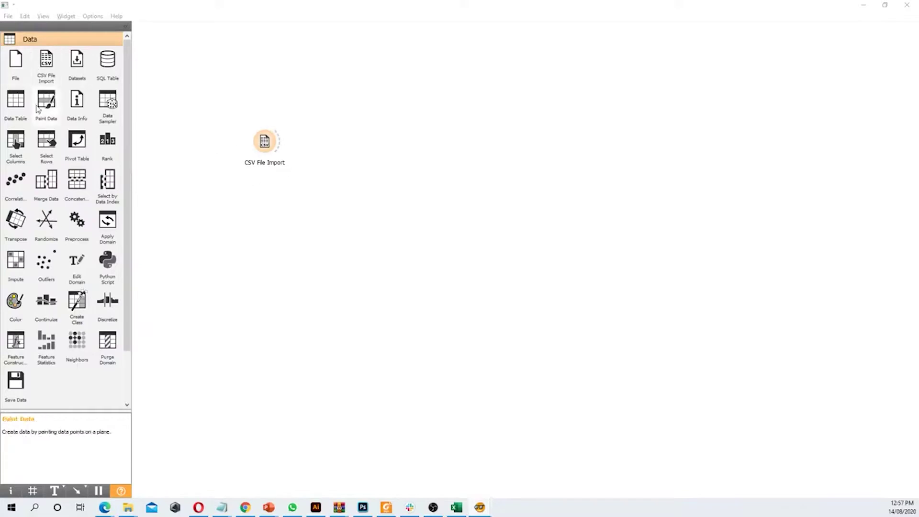
- Add a Data Table widget above and beside CSV File Import, and link the import's data output to it
drag(19, 109, 356, 109)
drag(381, 117, 382, 92)
drag(278, 141, 369, 96)
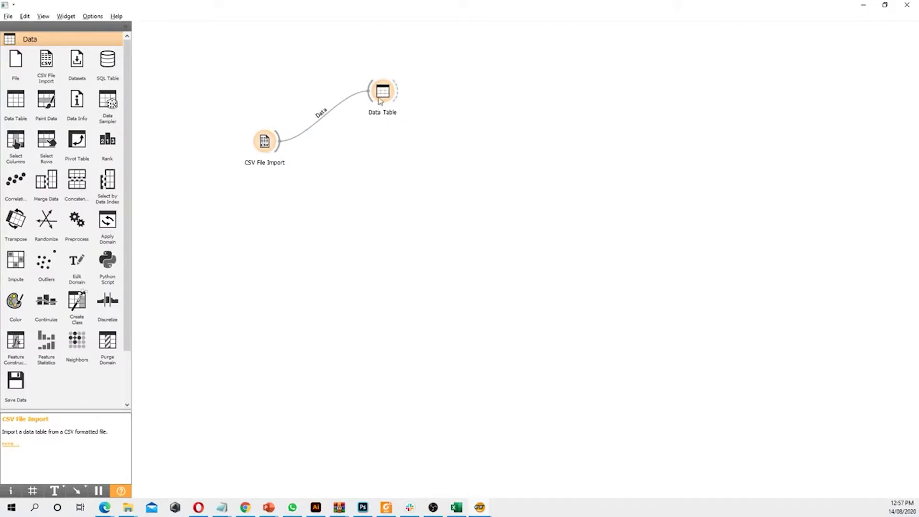
- Open the Data Table widget to view the imported housing records, and close it
click(382, 101)
double_click(382, 101)
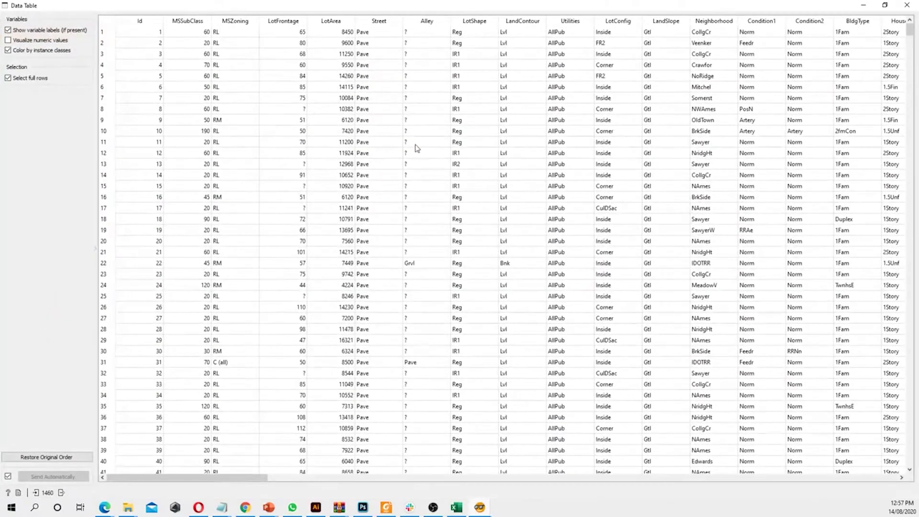
click(912, 5)
- Add a Distributions widget from the Visualize category below Data Table and link CSV File Import's data to it
scroll(122, 274, down, 3)
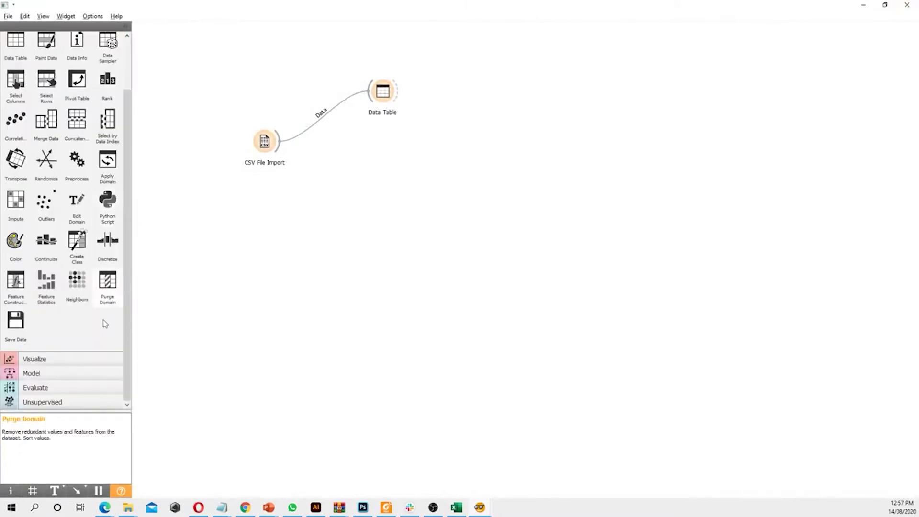
click(82, 360)
drag(77, 74, 373, 156)
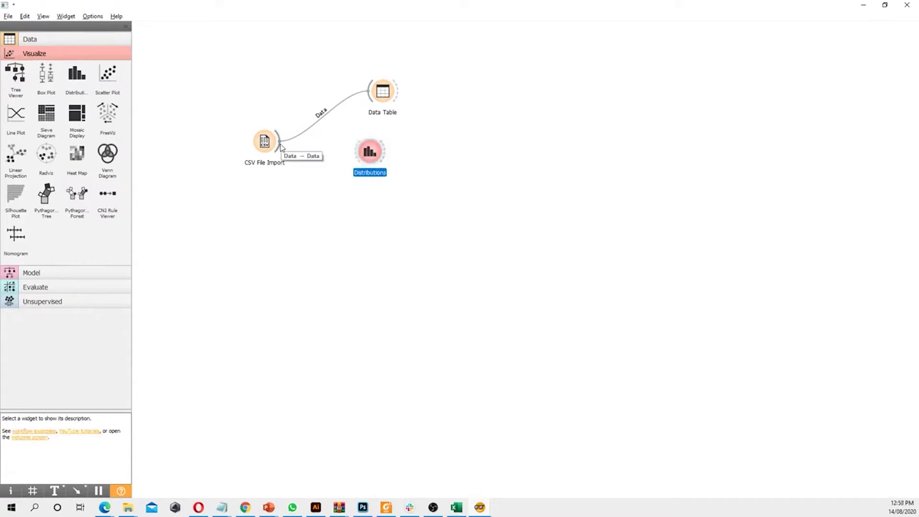
drag(281, 147, 370, 152)
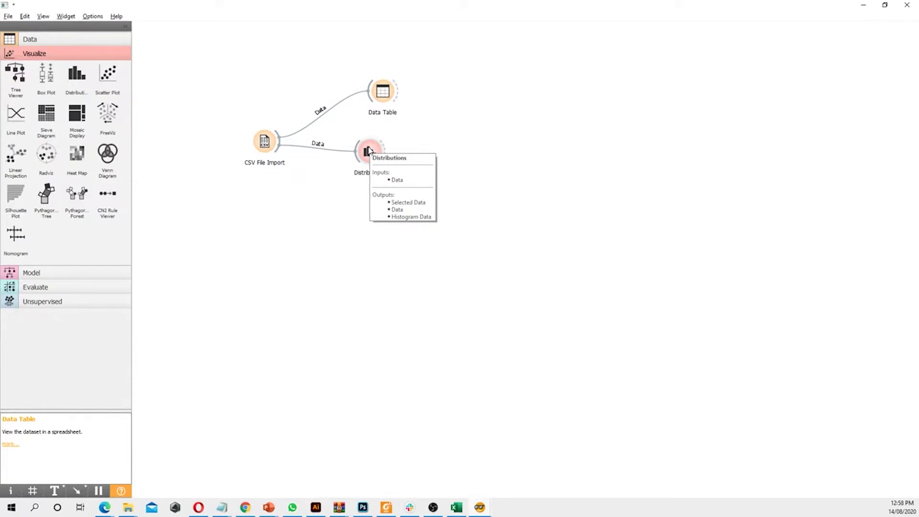
- Open the Distributions widget, make its window taller and plot the SalePrice variable
click(370, 152)
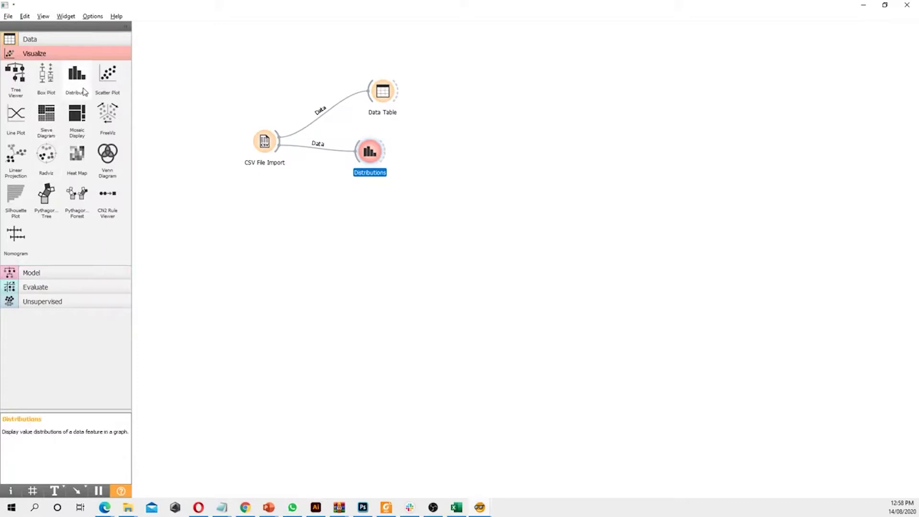
right_click(361, 160)
double_click(377, 150)
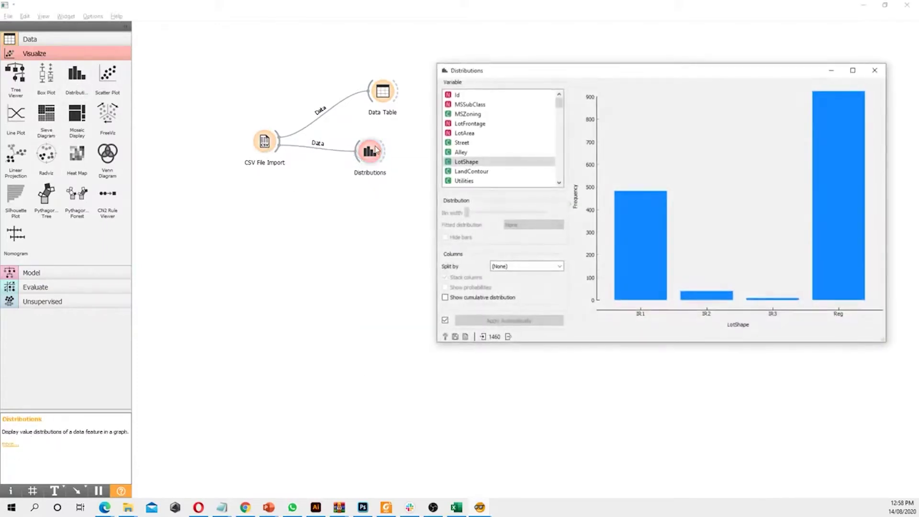
drag(651, 341, 649, 436)
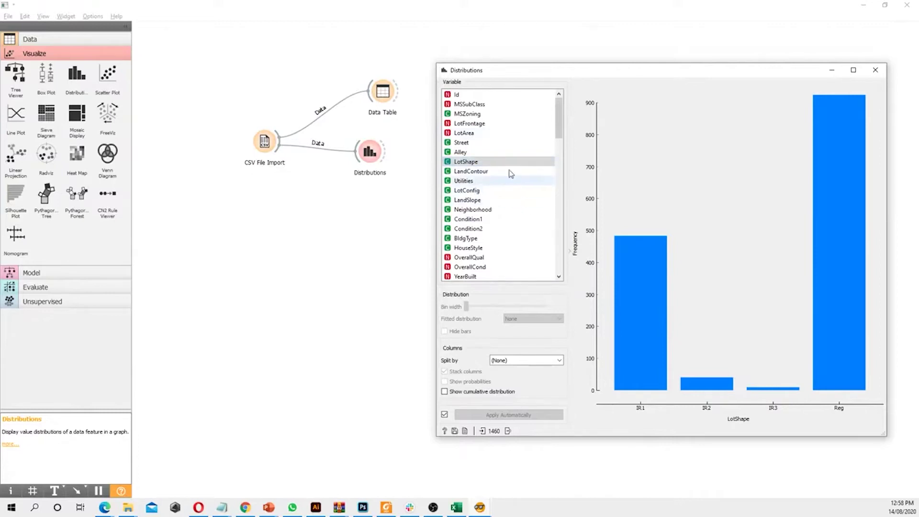
scroll(511, 216, down, 20)
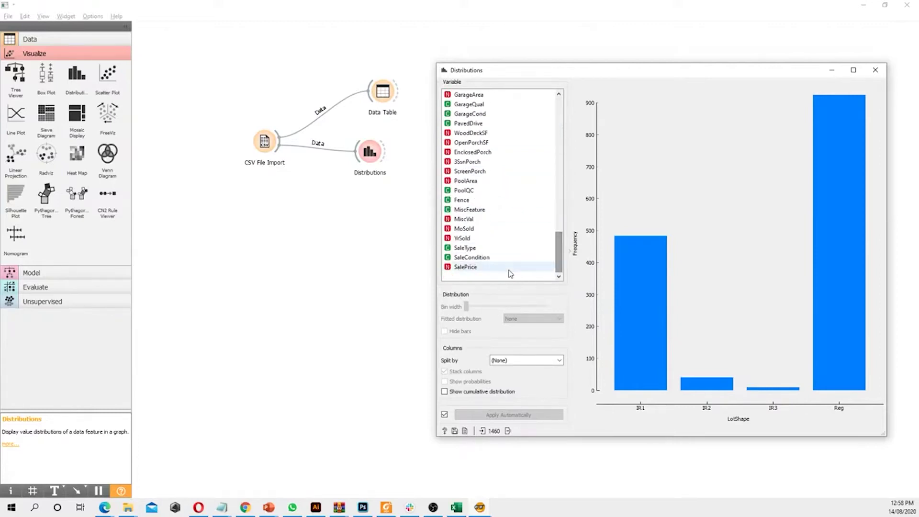
click(510, 269)
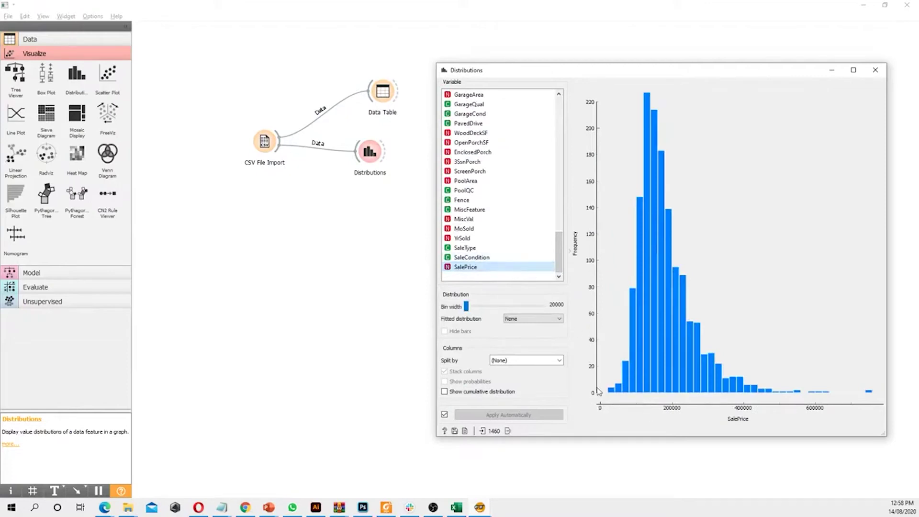
- Examine the bars of the SalePrice histogram, including the 160000 to 180000 range, and its bin width setting
click(650, 121)
click(671, 336)
click(601, 390)
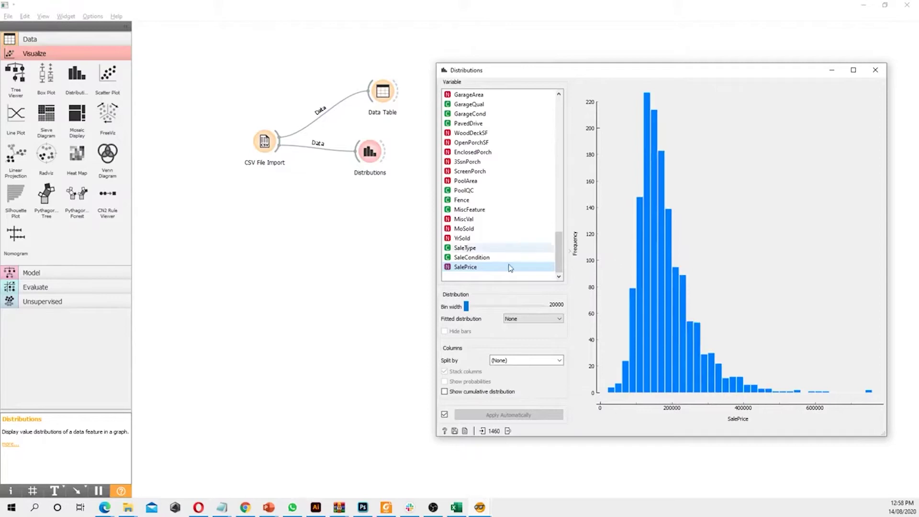
click(654, 283)
mouse_move(655, 283)
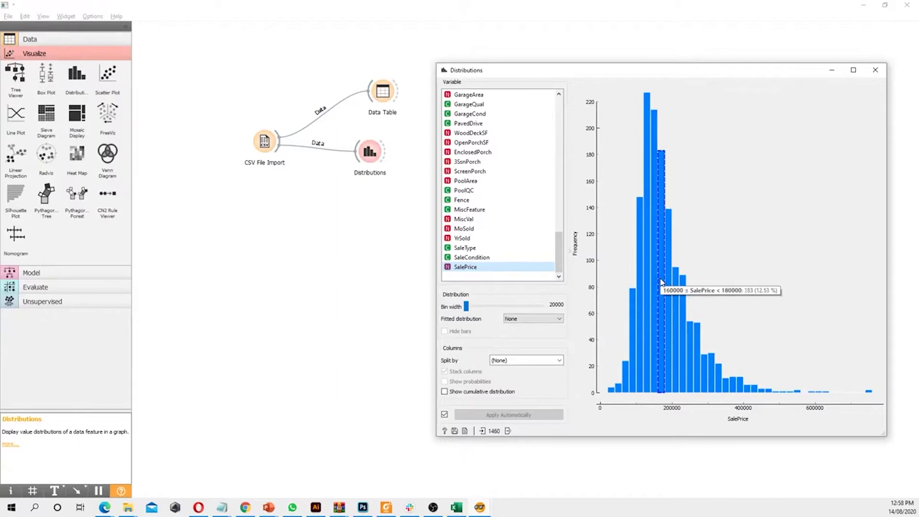
click(662, 282)
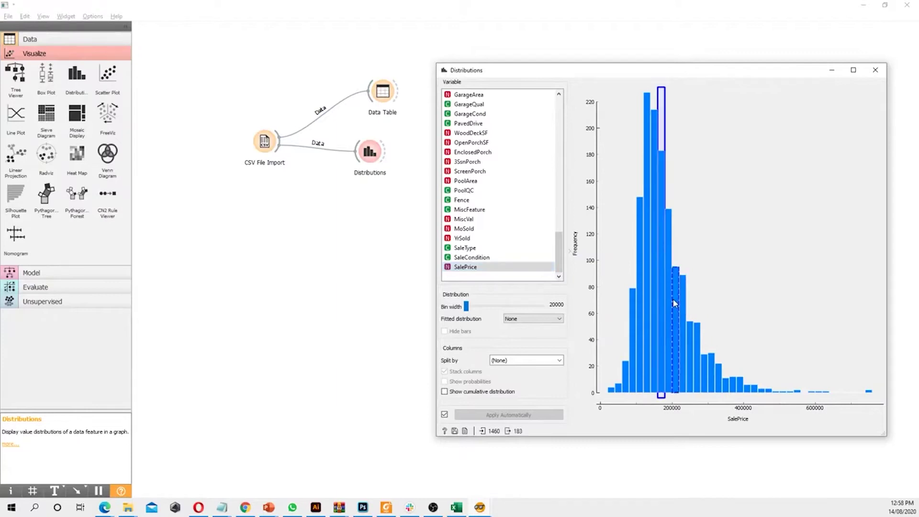
mouse_move(676, 303)
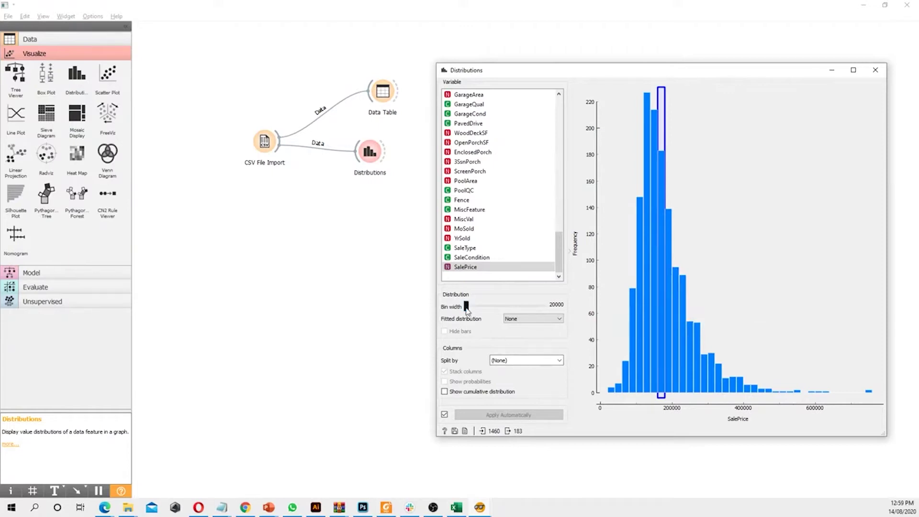
mouse_move(467, 310)
mouse_down()
mouse_move(496, 312)
mouse_move(466, 308)
mouse_up()
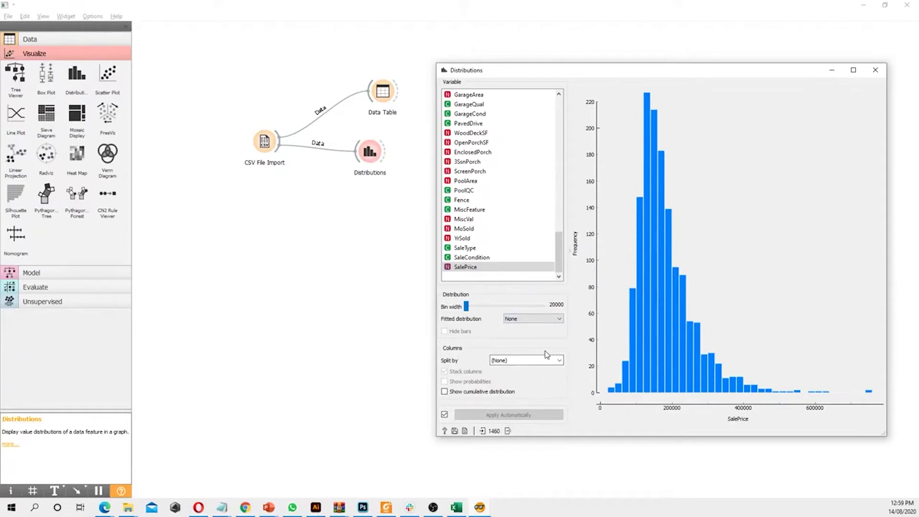
- Split the distribution by MSZoning, switch the plotted variable to Neighborhood and close the Distributions widget
click(559, 362)
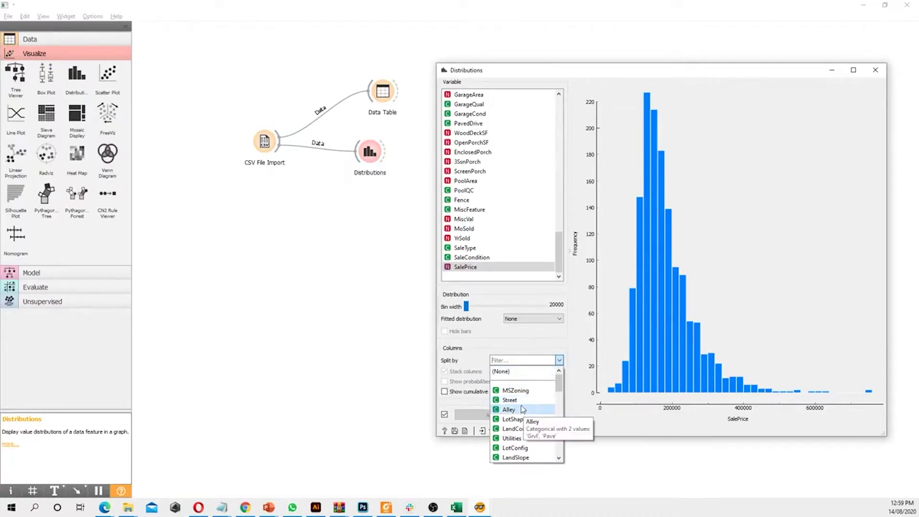
click(521, 390)
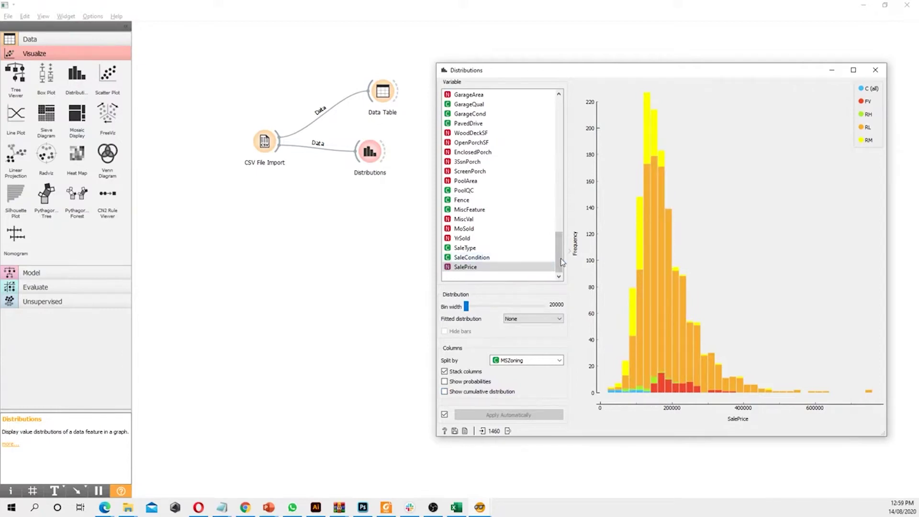
drag(558, 251, 553, 112)
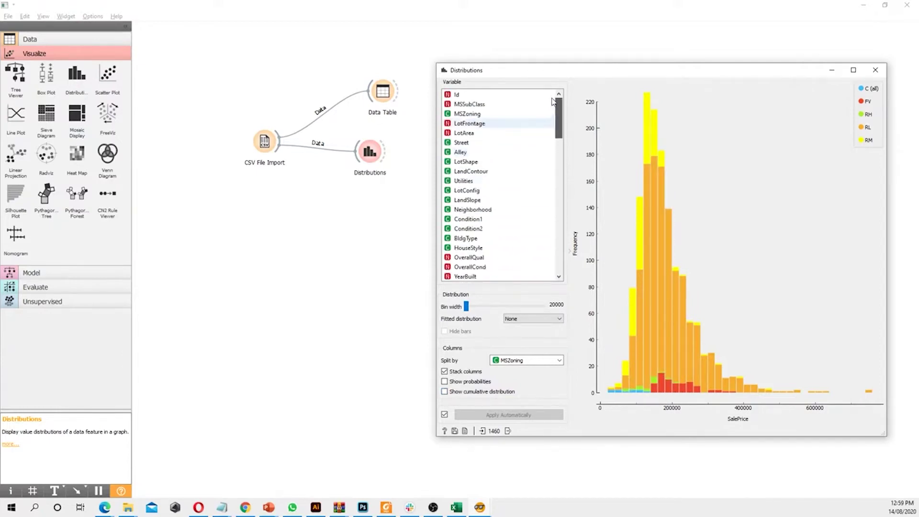
right_click(553, 101)
click(492, 210)
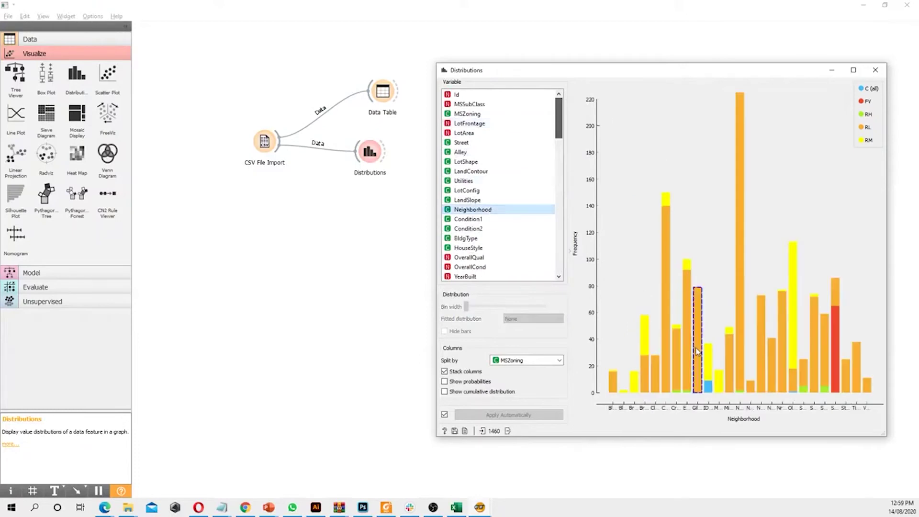
click(736, 370)
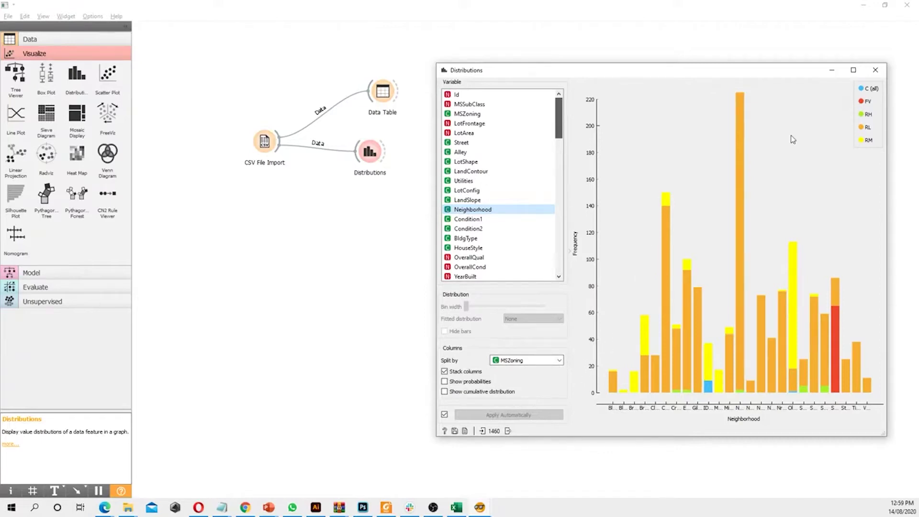
click(875, 70)
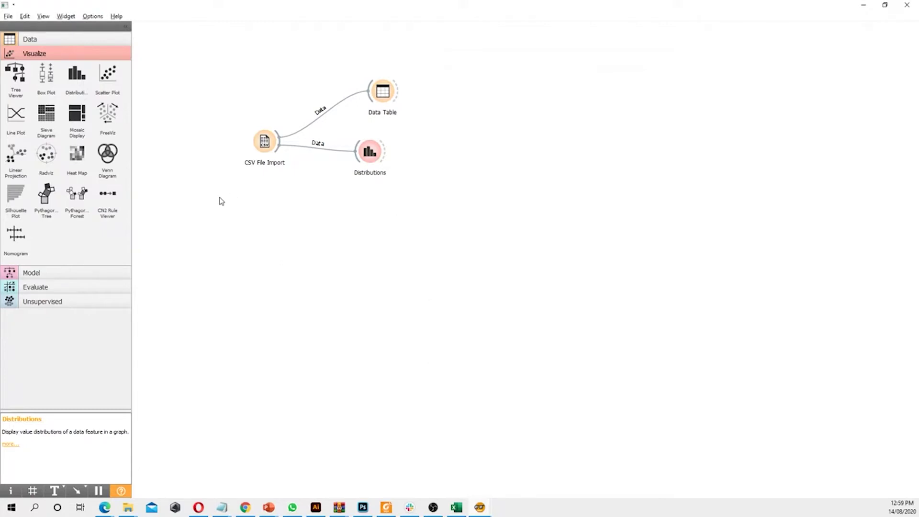
- Add a Select Columns widget from the Data category below Distributions and link CSV File Import's data to it
click(68, 39)
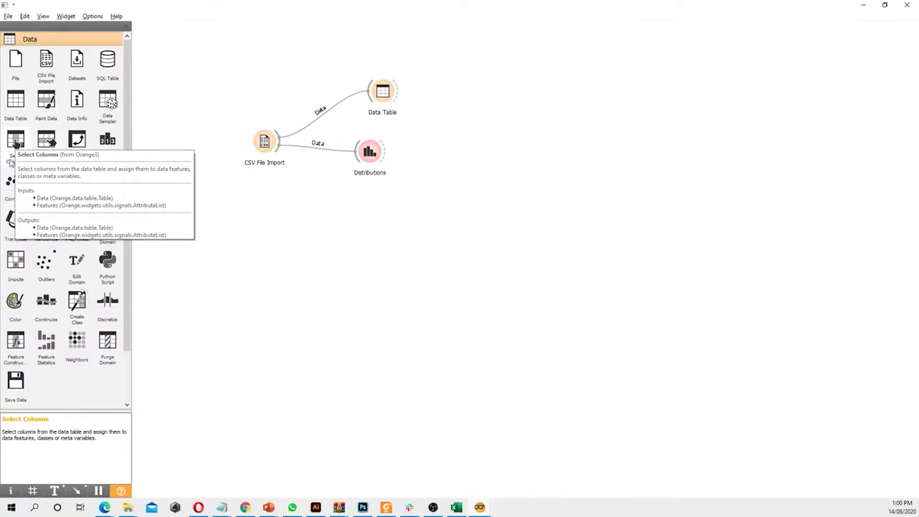
drag(21, 144, 316, 219)
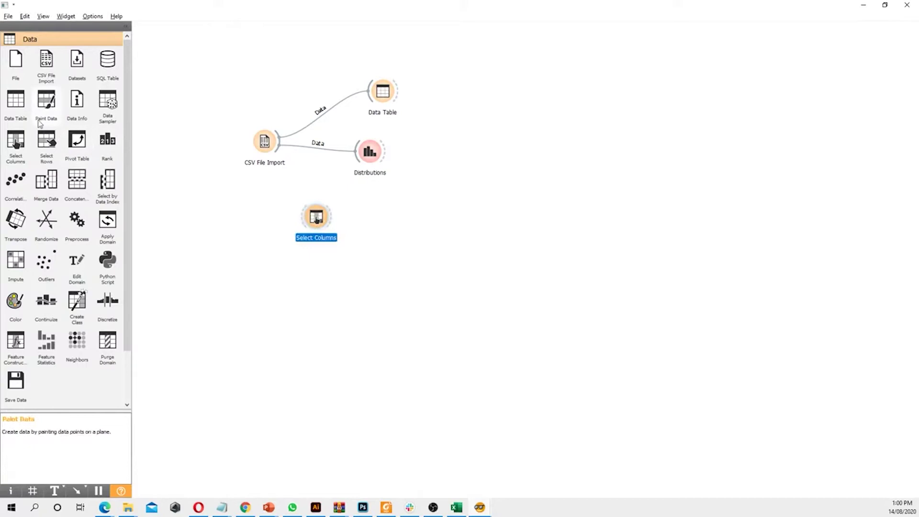
drag(282, 155, 348, 221)
- Open the Select Columns widget, reset its assignments and move every feature back to the available variables
double_click(348, 221)
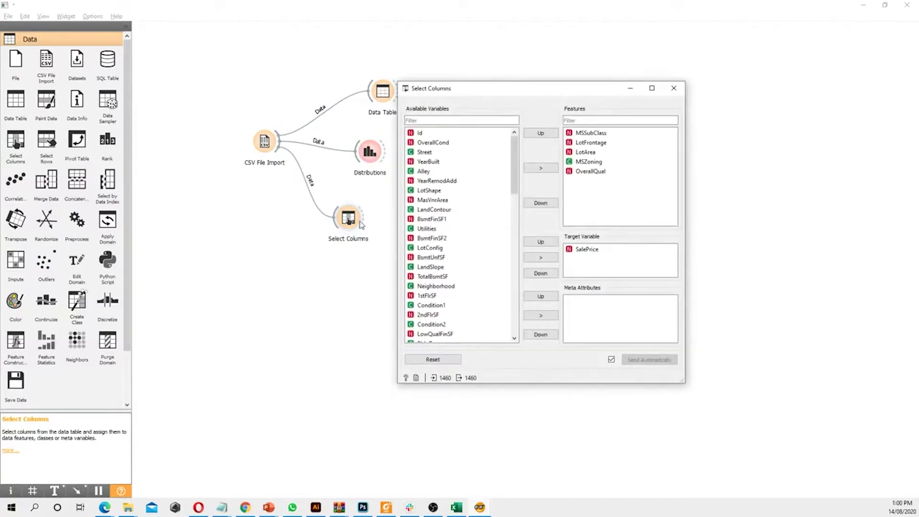
click(412, 360)
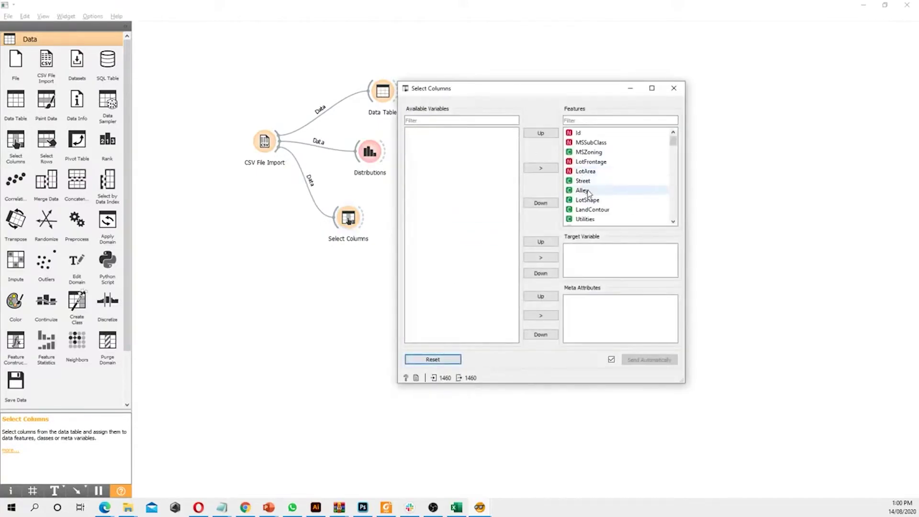
mouse_move(673, 141)
mouse_down()
mouse_move(674, 216)
mouse_move(682, 132)
mouse_up()
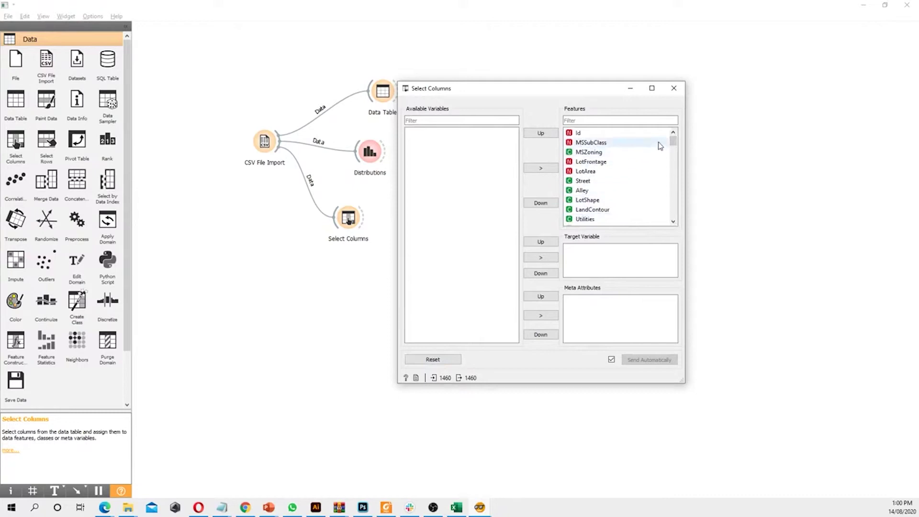
click(589, 134)
key(ctrl+a)
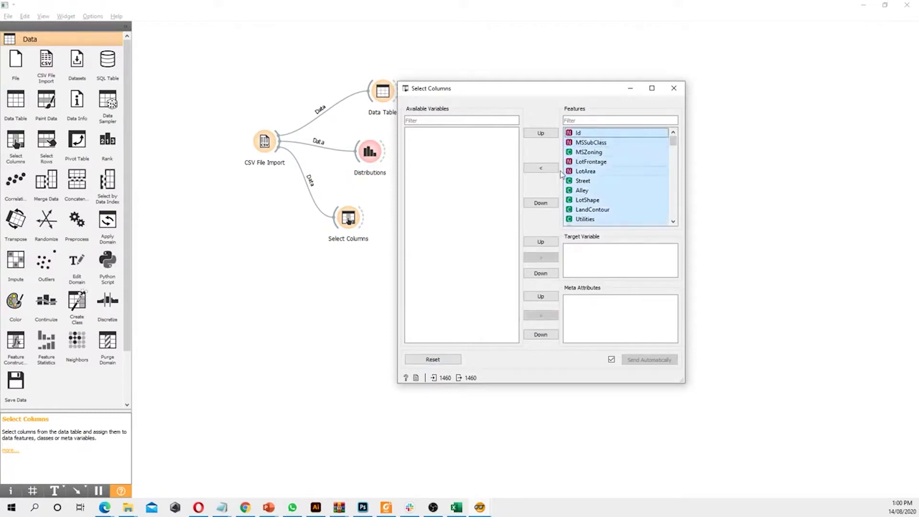
click(540, 168)
drag(514, 176, 514, 320)
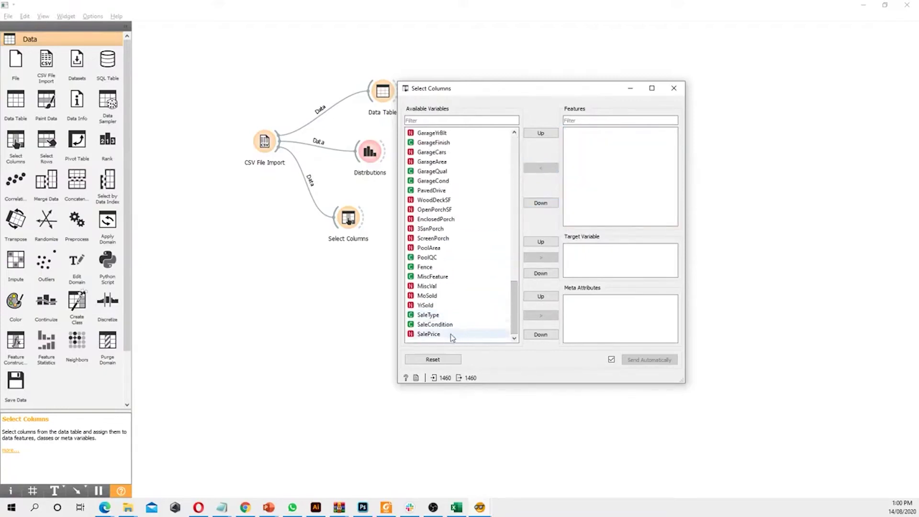
click(510, 298)
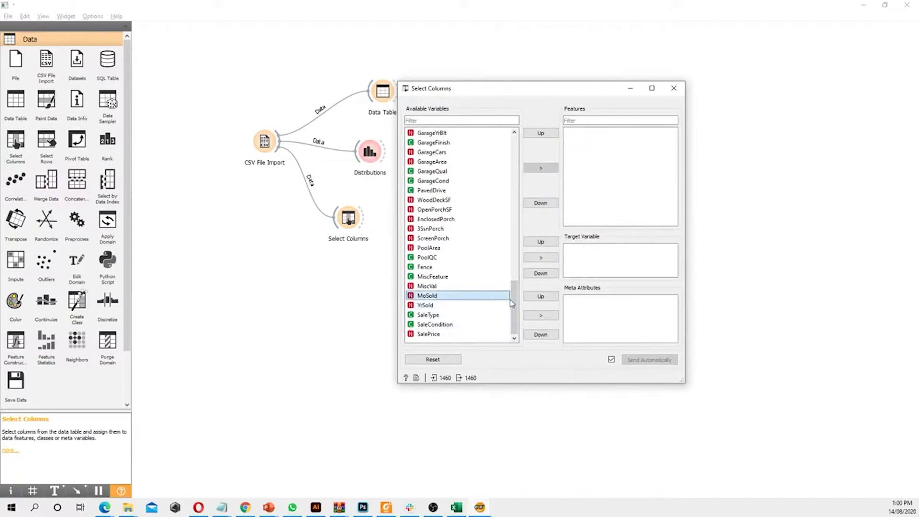
click(515, 143)
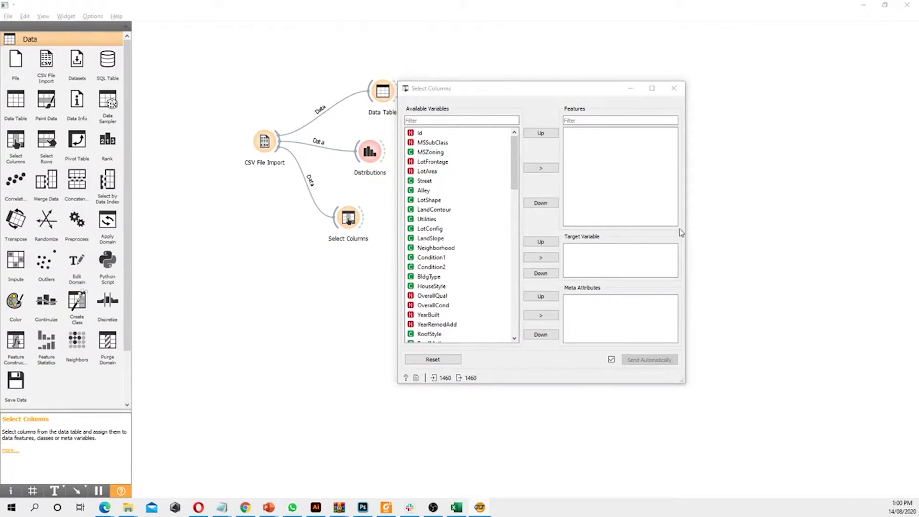
- Add MSZoning, Neighborhood and Utilities to the features in Select Columns
click(435, 152)
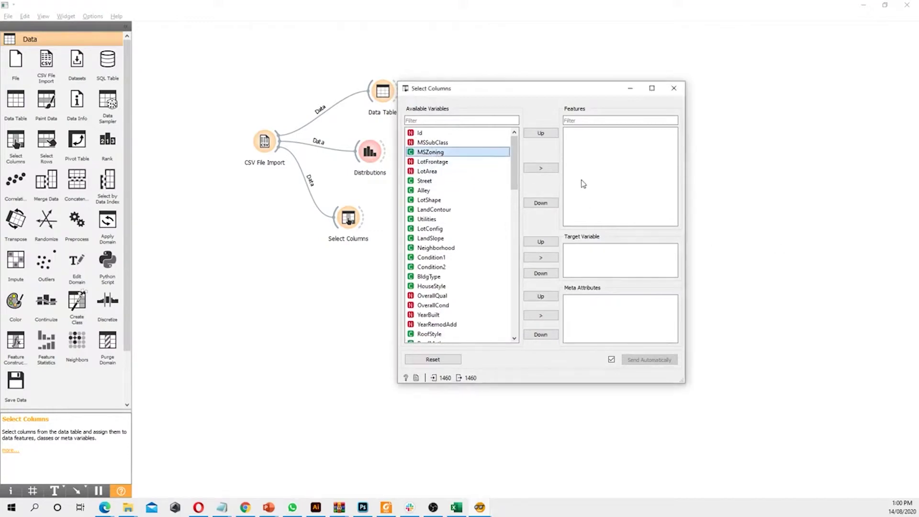
click(541, 168)
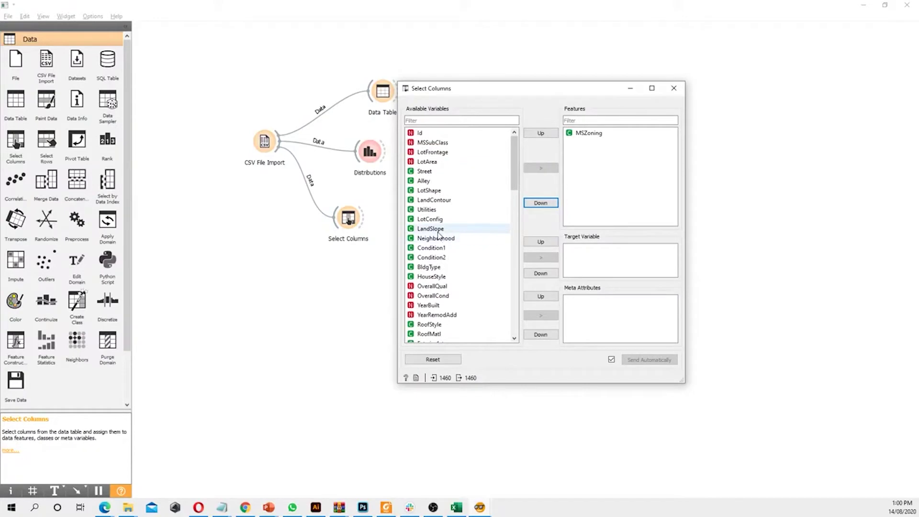
click(447, 238)
click(541, 168)
click(428, 209)
click(541, 168)
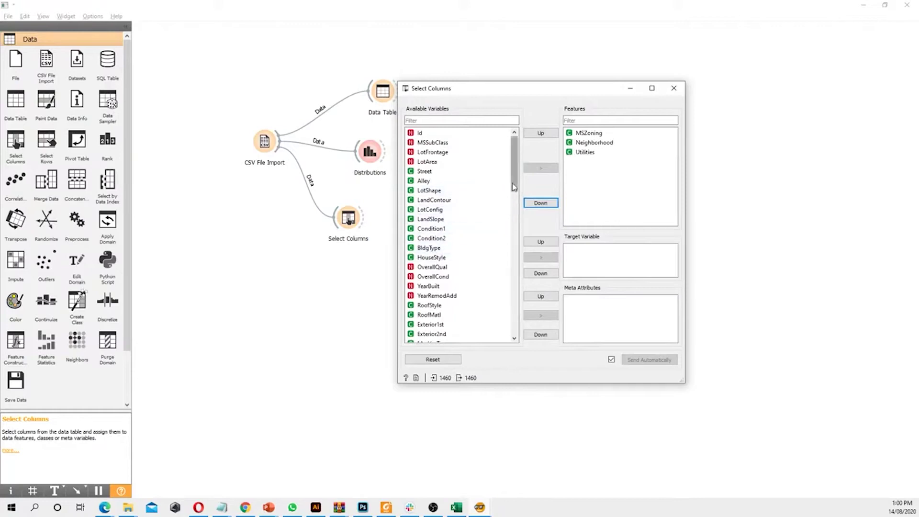
- Add OverallQual, OverallCond and YearBuilt to the features in Select Columns
click(474, 268)
click(542, 168)
click(461, 271)
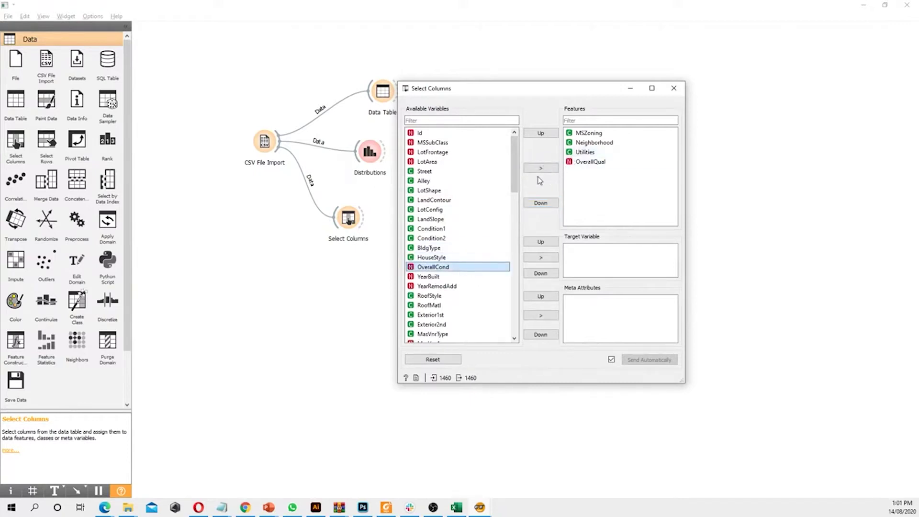
click(541, 168)
click(459, 266)
click(545, 169)
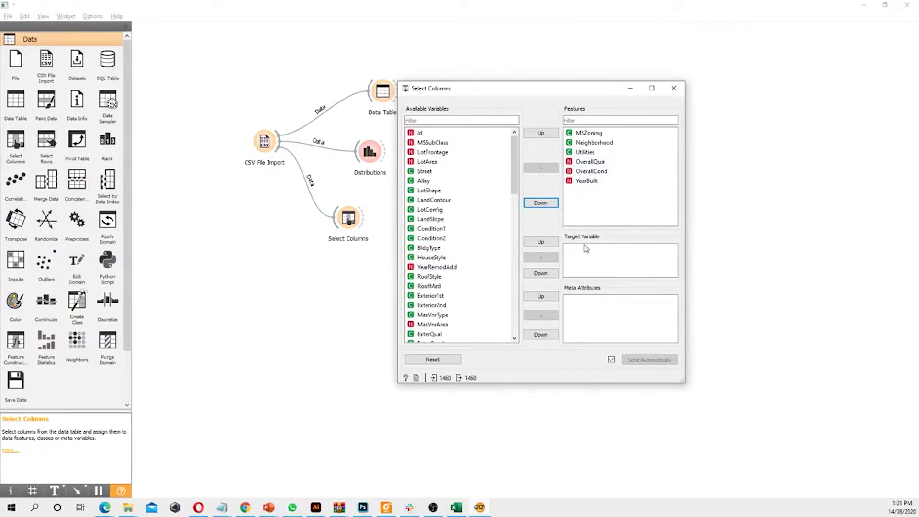
- Assign SalePrice as the target variable in Select Columns and close the widget
drag(517, 188, 517, 342)
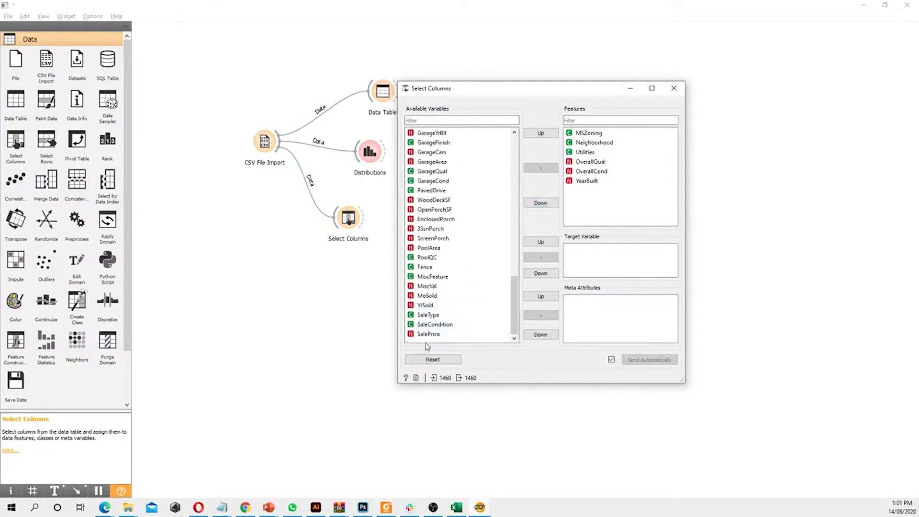
click(437, 333)
click(543, 259)
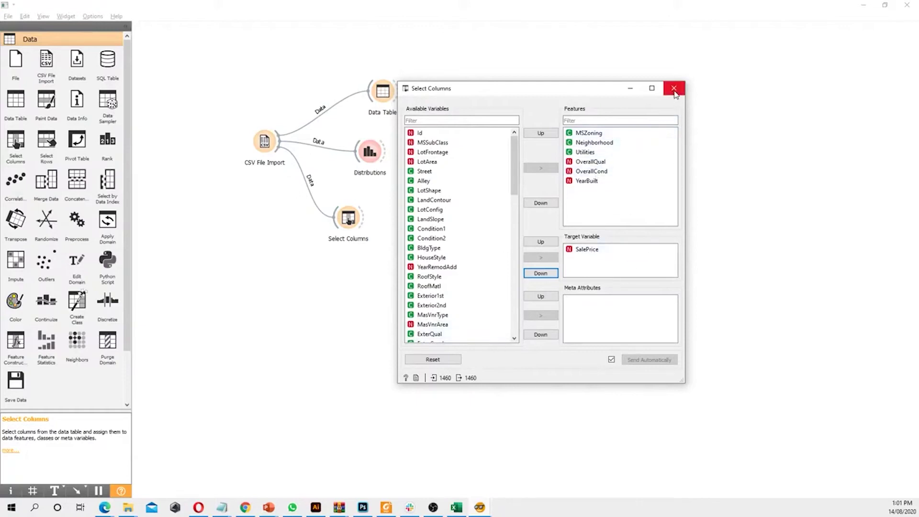
click(675, 89)
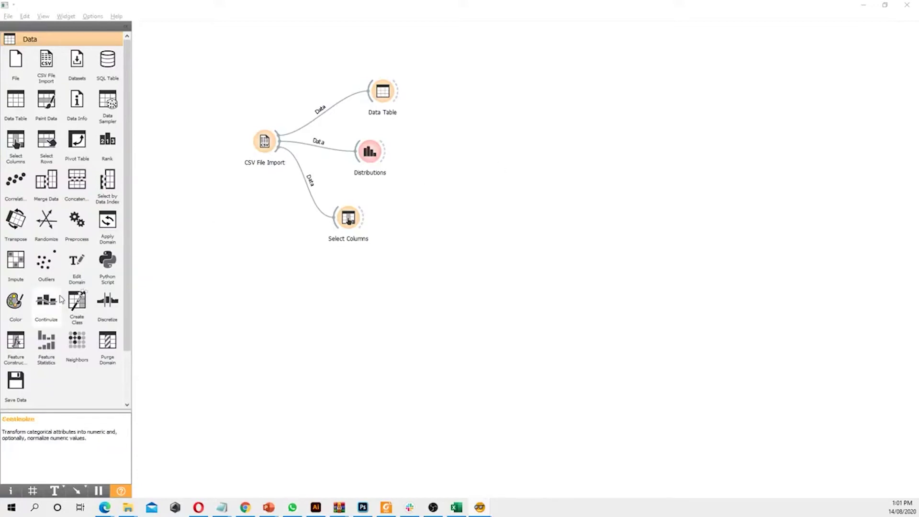
- Add a Linear Regression widget from the Model category below and beyond Select Columns, and link Select Columns' data to it
scroll(65, 294, down, 2)
click(63, 377)
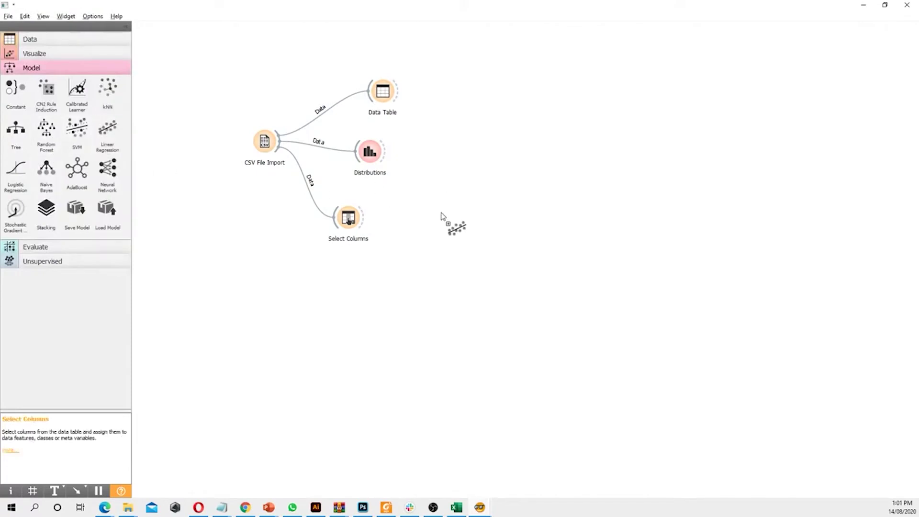
drag(445, 221, 477, 275)
drag(365, 217, 462, 276)
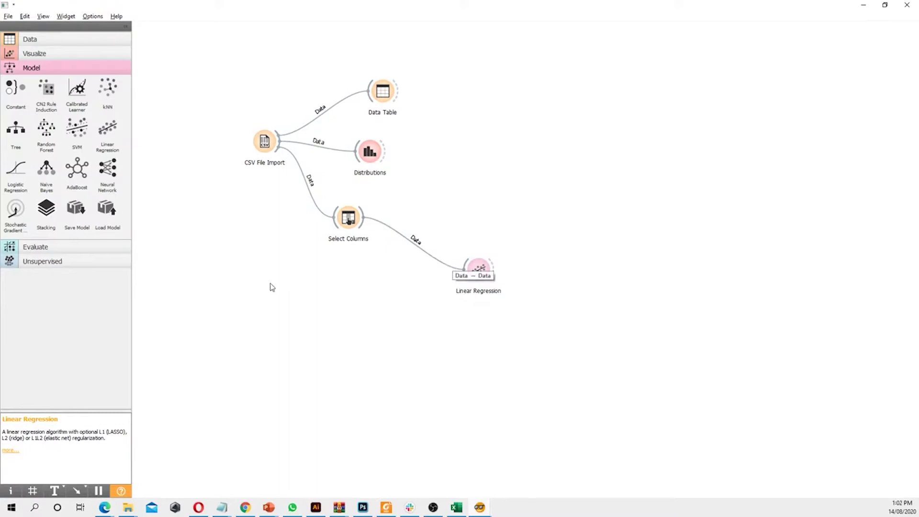
- Add a Test and Score widget from the Evaluate category, feeding it Select Columns' data and Linear Regression's learner
click(66, 246)
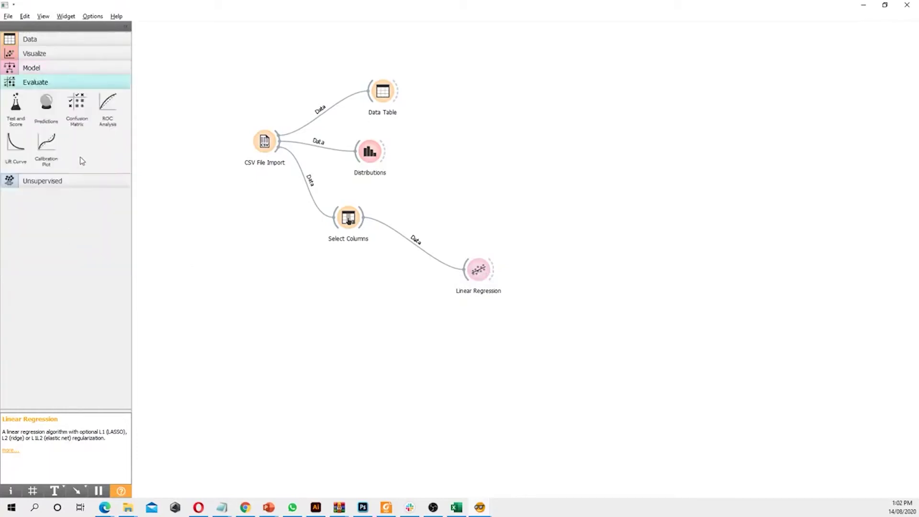
drag(19, 109, 544, 218)
right_click(543, 219)
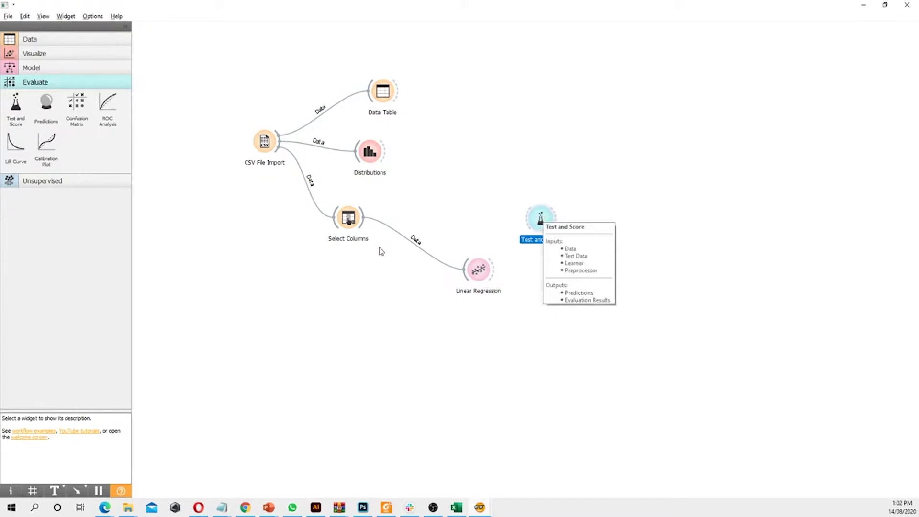
click(382, 253)
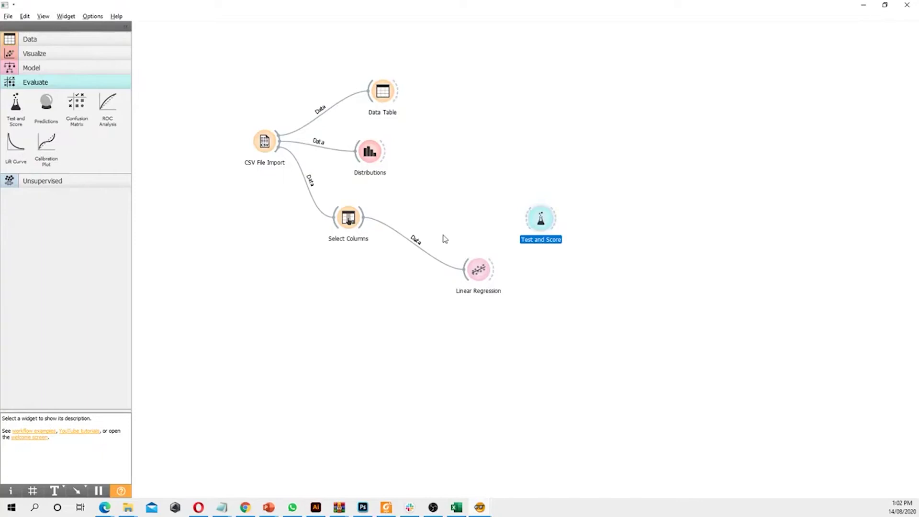
drag(365, 214, 598, 219)
key(Escape)
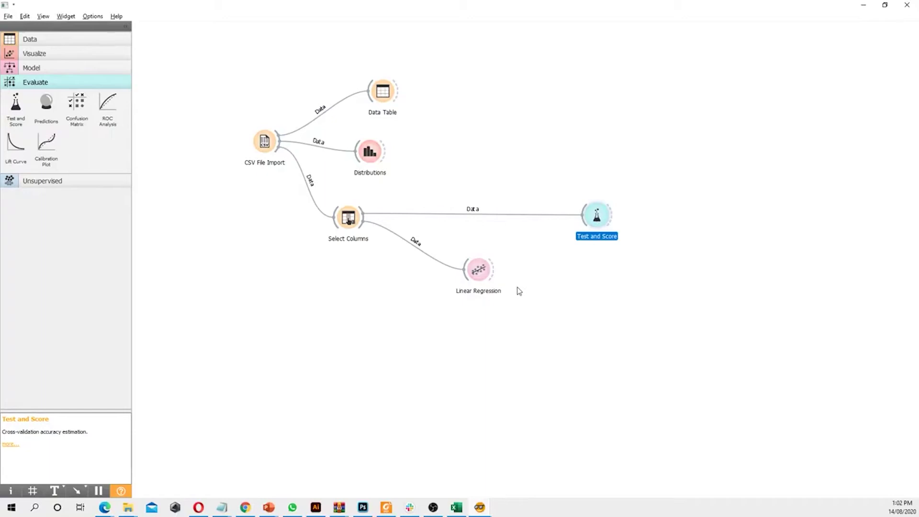
drag(496, 268, 579, 229)
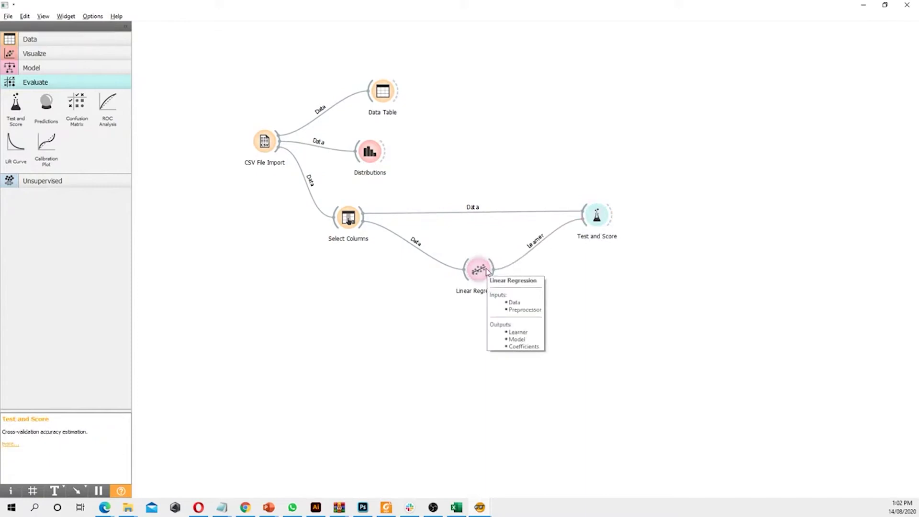
- Open Test and Score, examine the cross-validation results for Linear Regression, and close it
click(598, 215)
double_click(598, 215)
drag(477, 267, 604, 260)
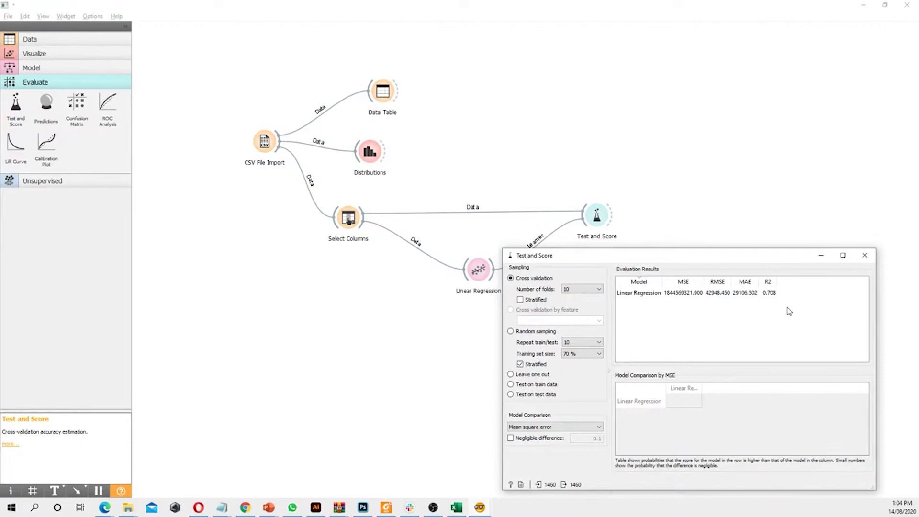
click(865, 255)
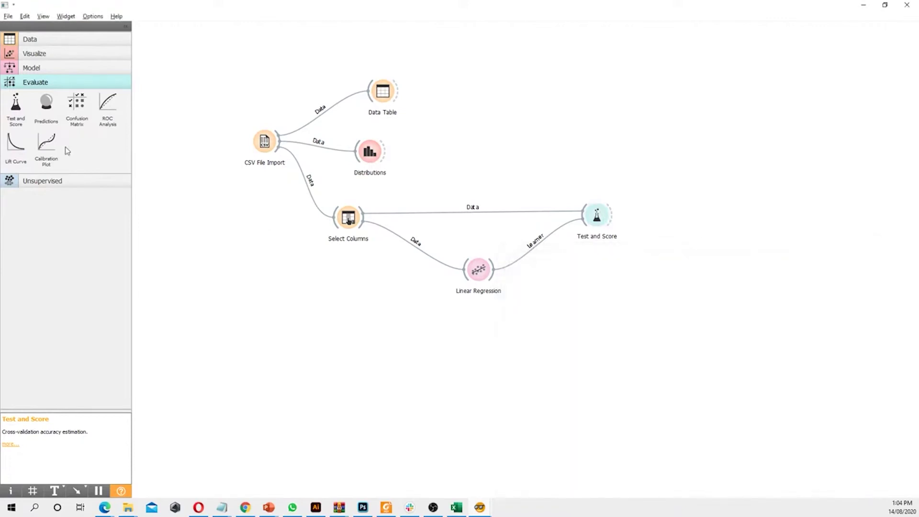
click(34, 39)
drag(23, 107, 672, 204)
drag(611, 218, 622, 219)
click(675, 206)
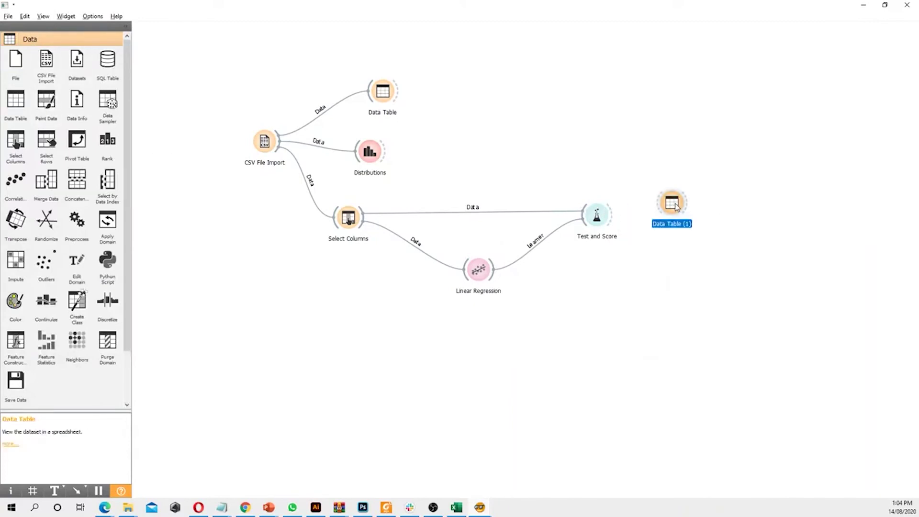
key(Delete)
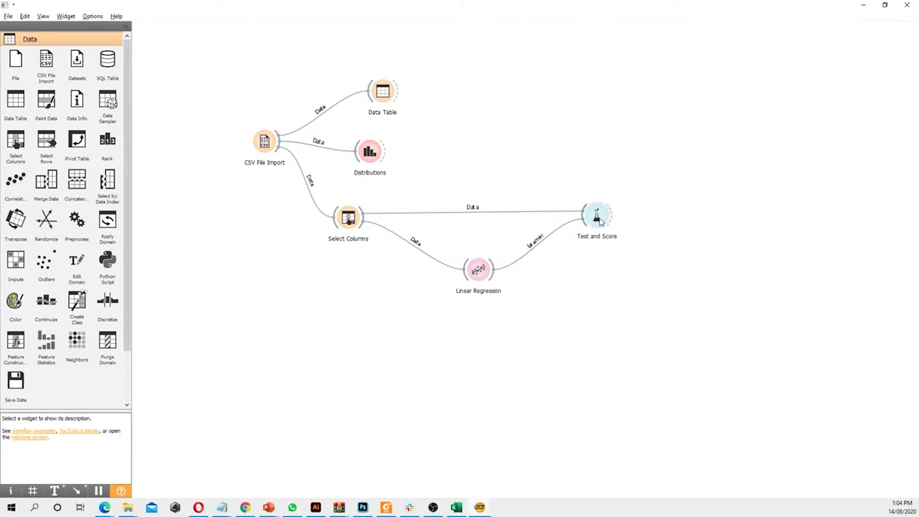
double_click(598, 219)
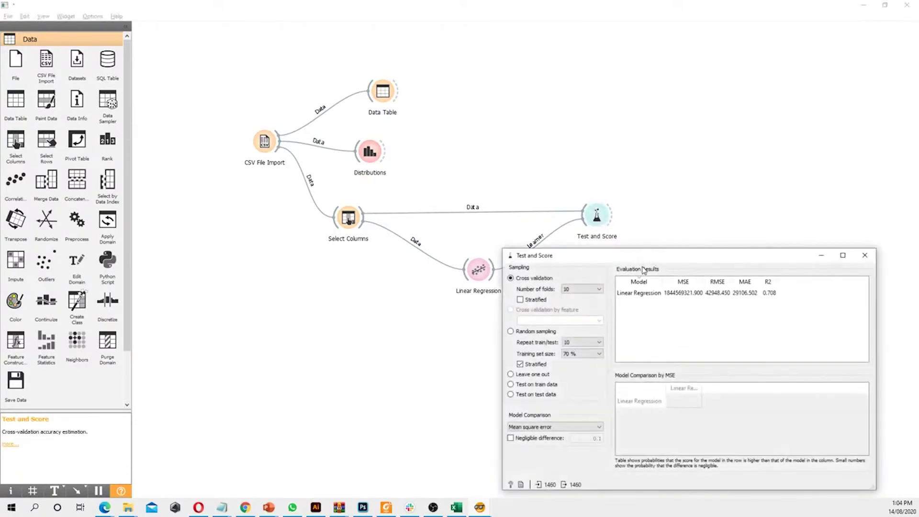
click(865, 255)
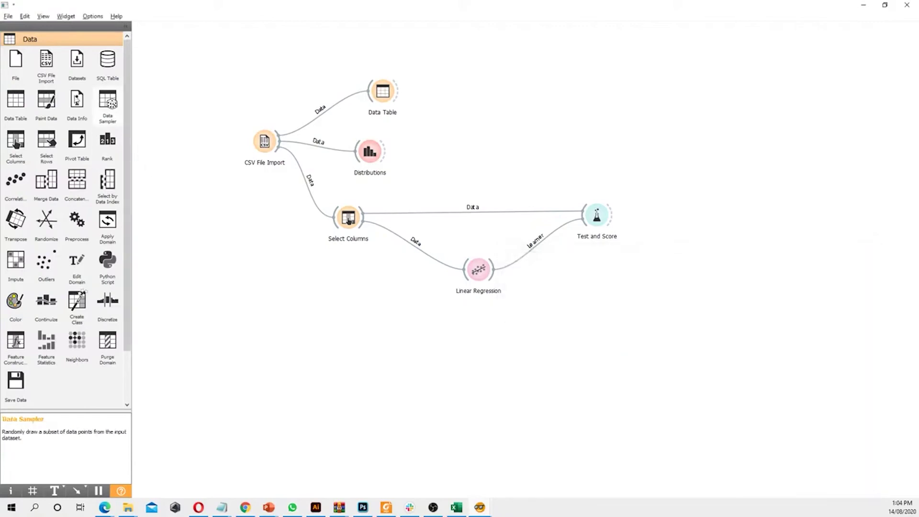
- Add a Data Table widget fed by Test and Score's predictions and space it well apart from Test and Score
drag(15, 101, 660, 212)
double_click(660, 212)
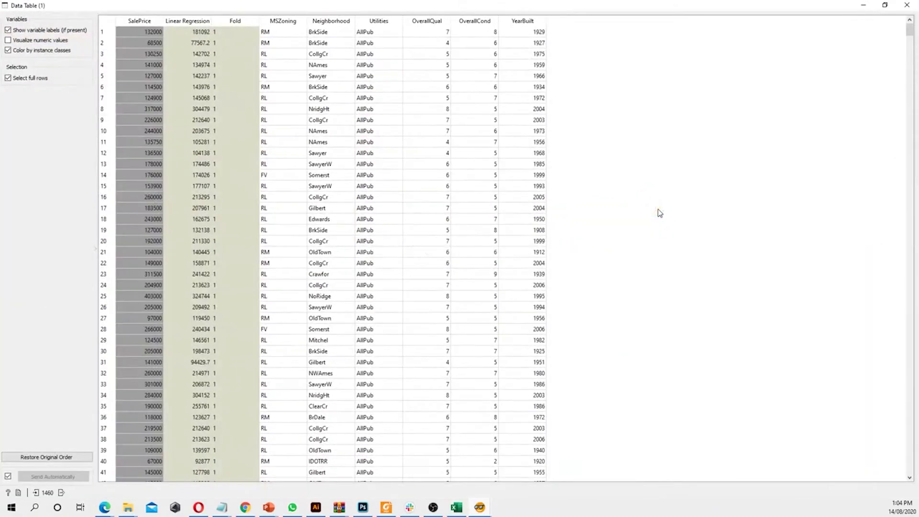
click(908, 5)
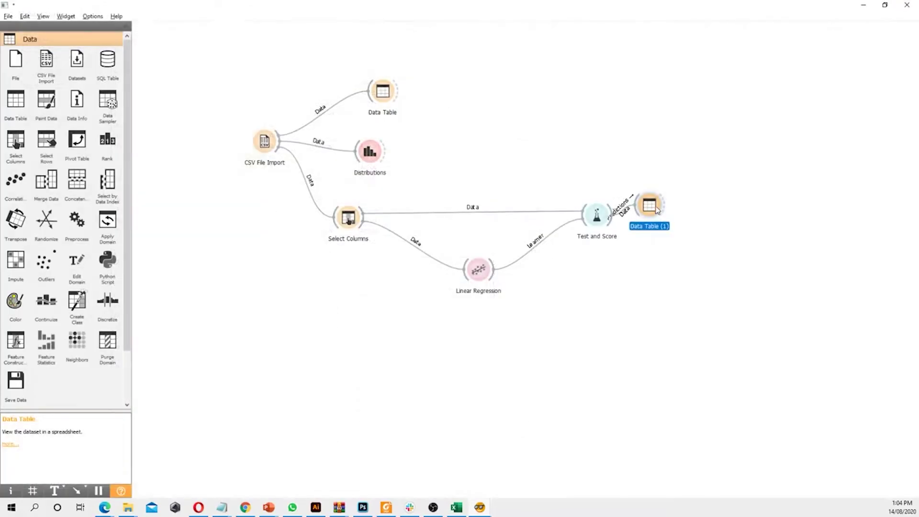
drag(659, 209, 731, 218)
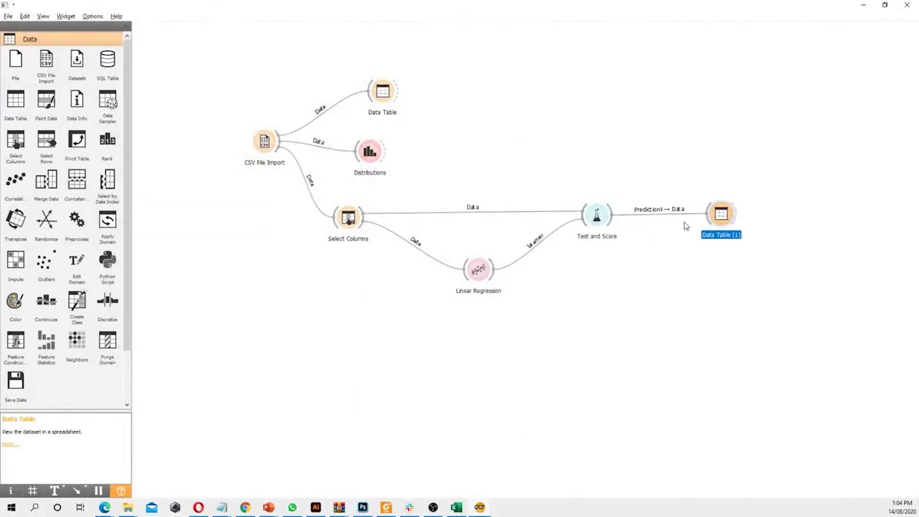
- Open the predictions table, compare SalePrice with the Linear Regression predictions in rows 2, 4 and 13, and close it
double_click(714, 216)
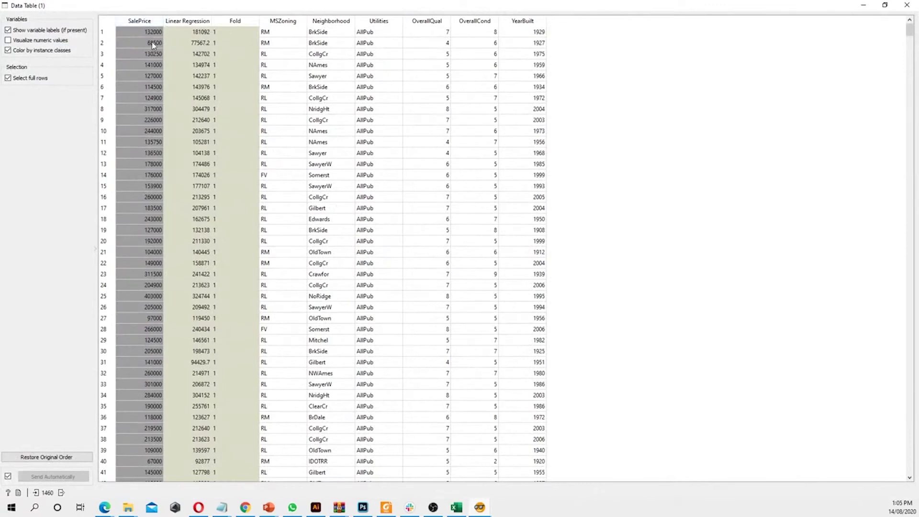
click(192, 44)
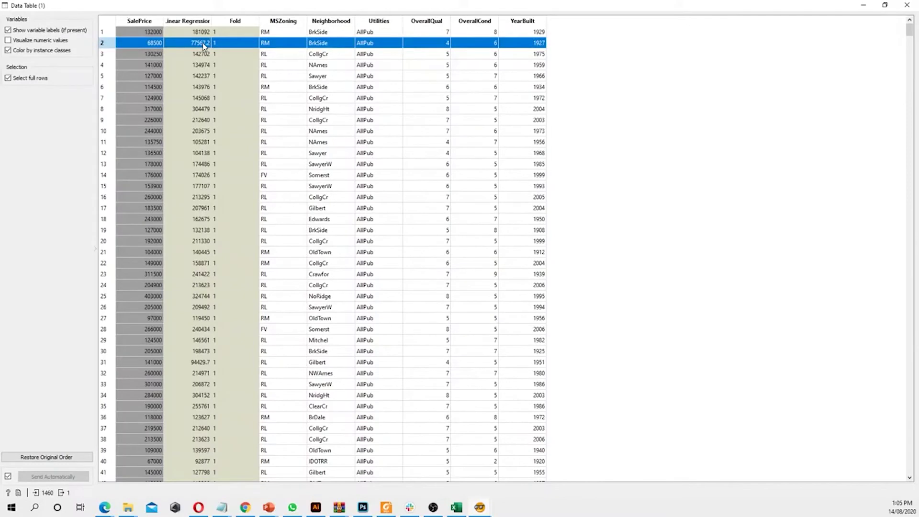
click(196, 66)
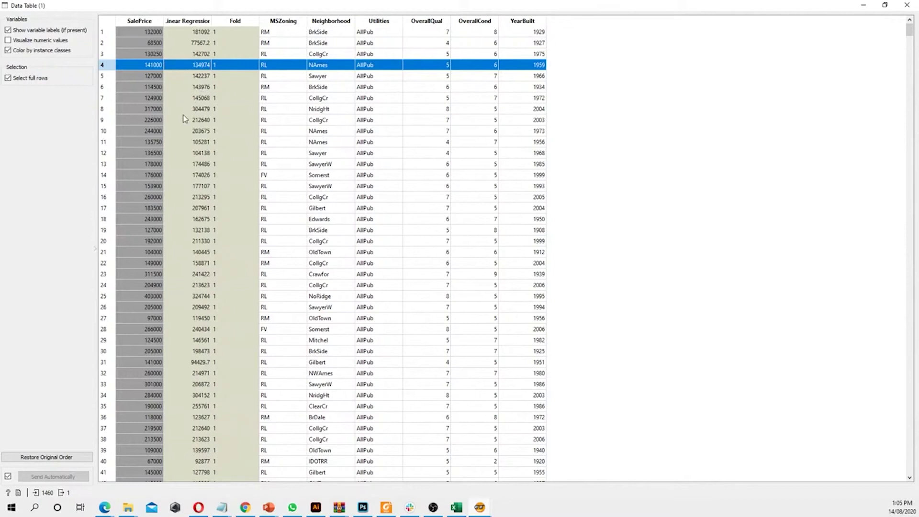
click(160, 166)
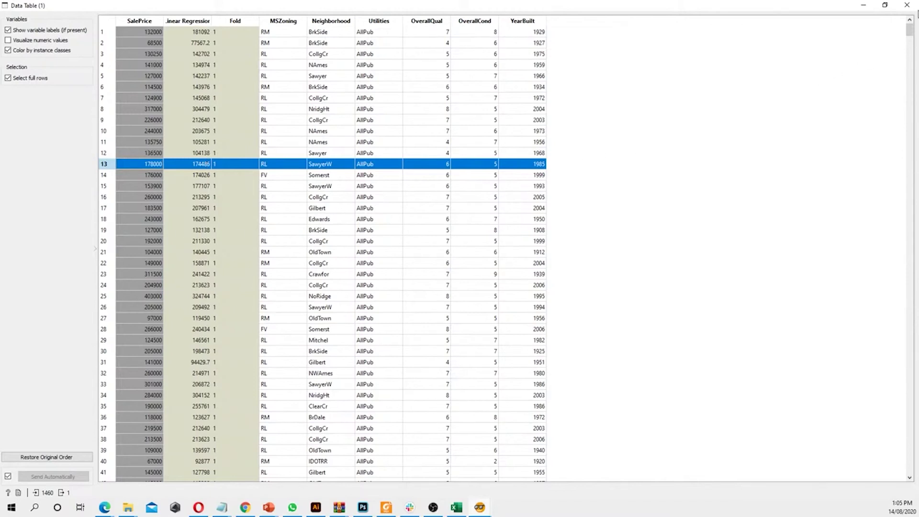
click(906, 5)
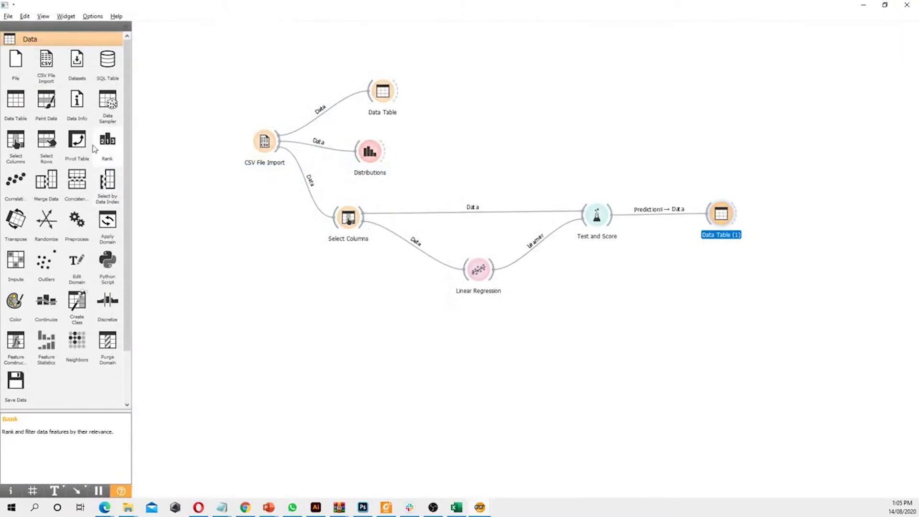
- Add another Data Table widget near Linear Regression and link the model's coefficients to it
drag(16, 100, 573, 289)
drag(495, 277, 569, 292)
click(574, 296)
- Open the coefficients table, widen the name column to read the full names, examine the coefficients, and close it
double_click(574, 296)
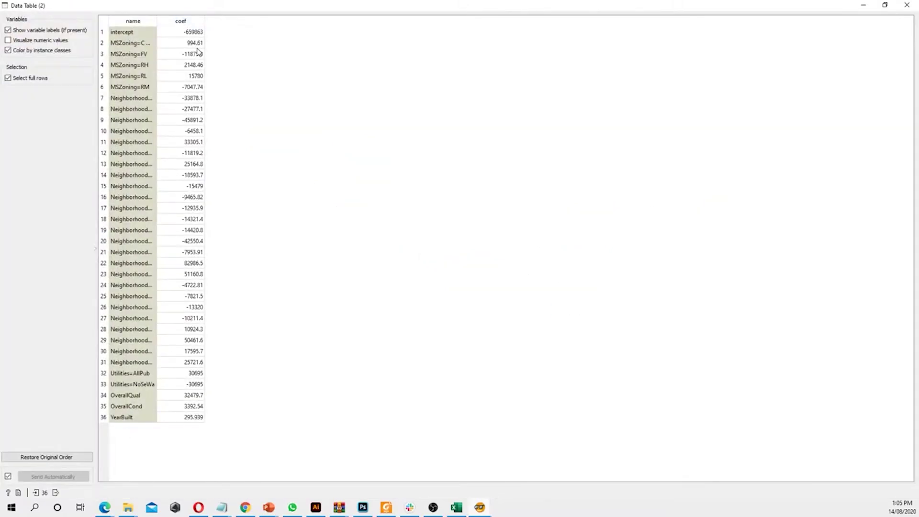
drag(158, 21, 210, 23)
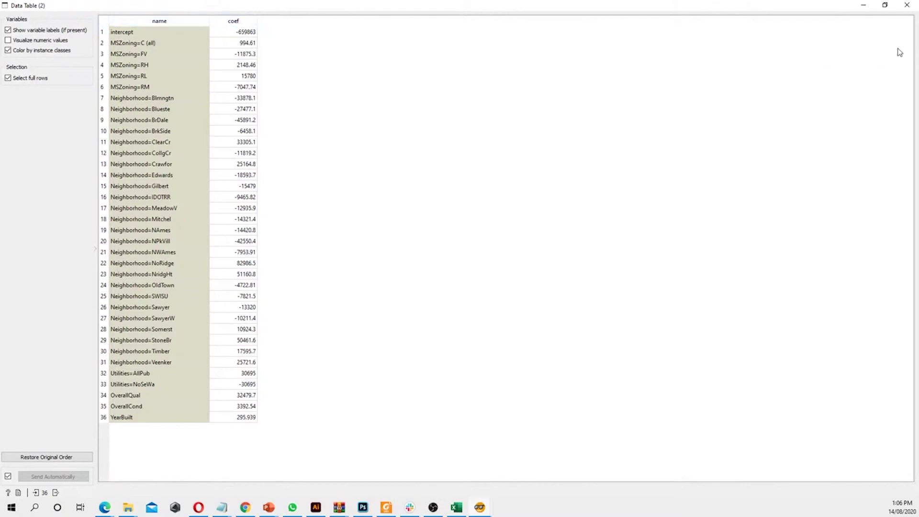
click(902, 7)
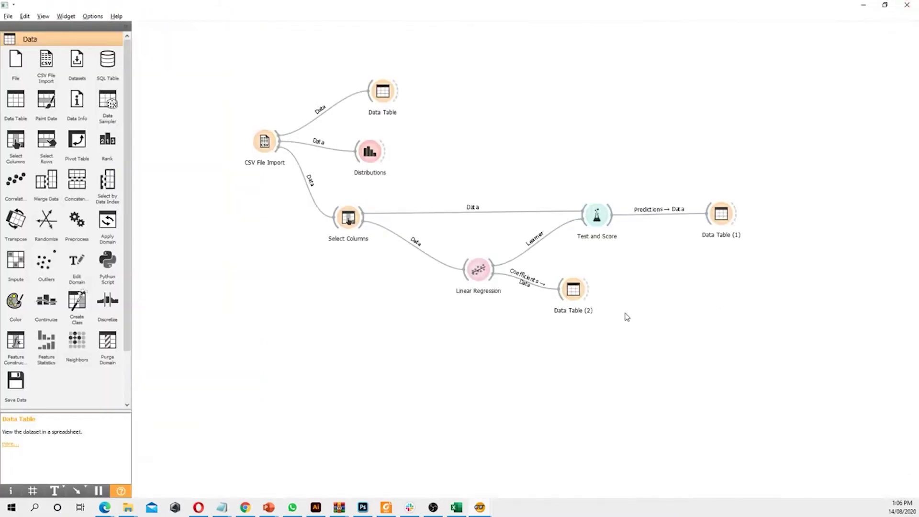
- Move the coefficients table farther below Linear Regression and shift Distributions slightly closer to the first Data Table
drag(578, 303, 588, 354)
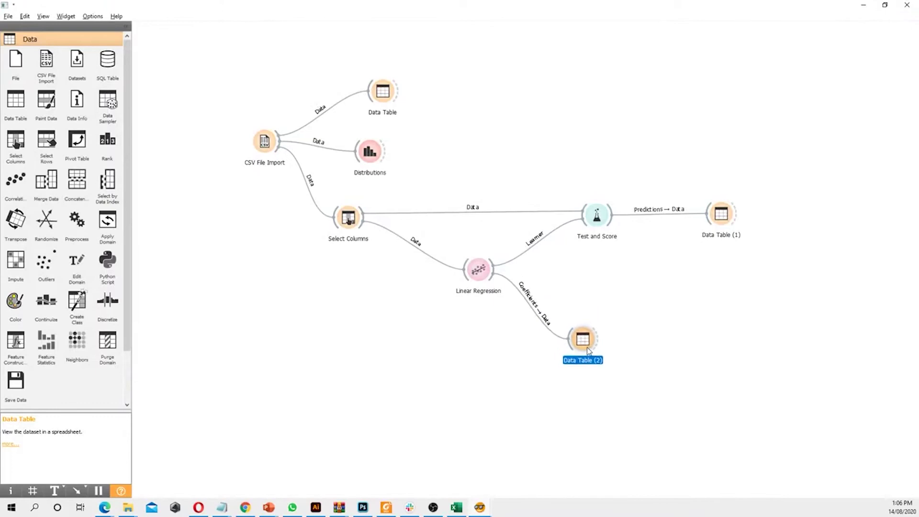
drag(379, 147, 386, 142)
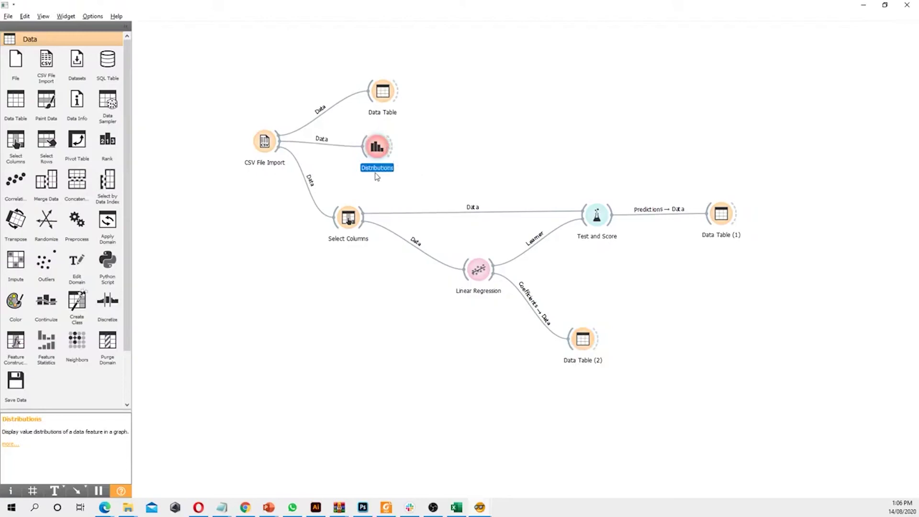
- Reopen Select Columns to review the assigned features and target variable, and close it
double_click(348, 219)
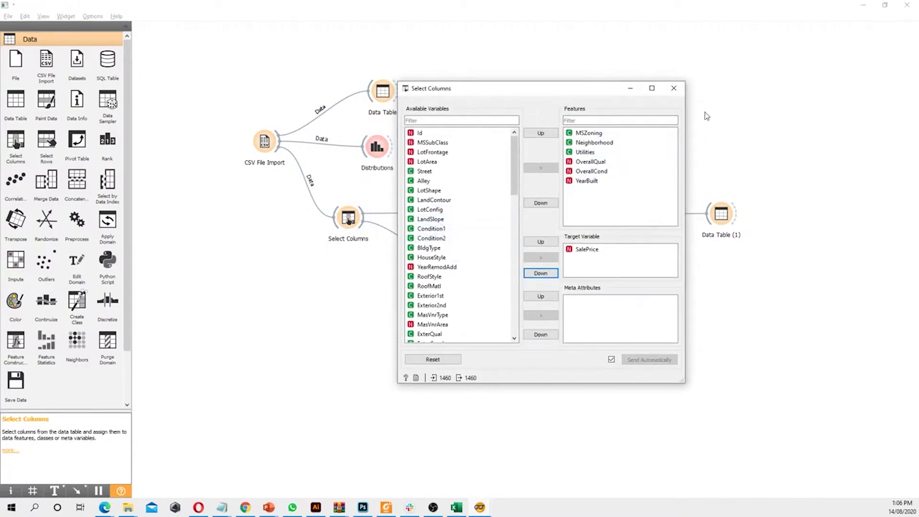
click(673, 88)
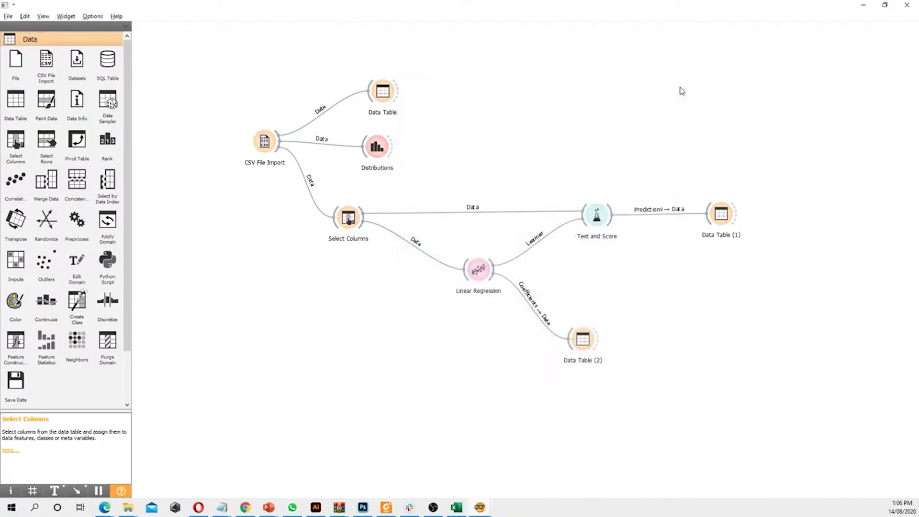